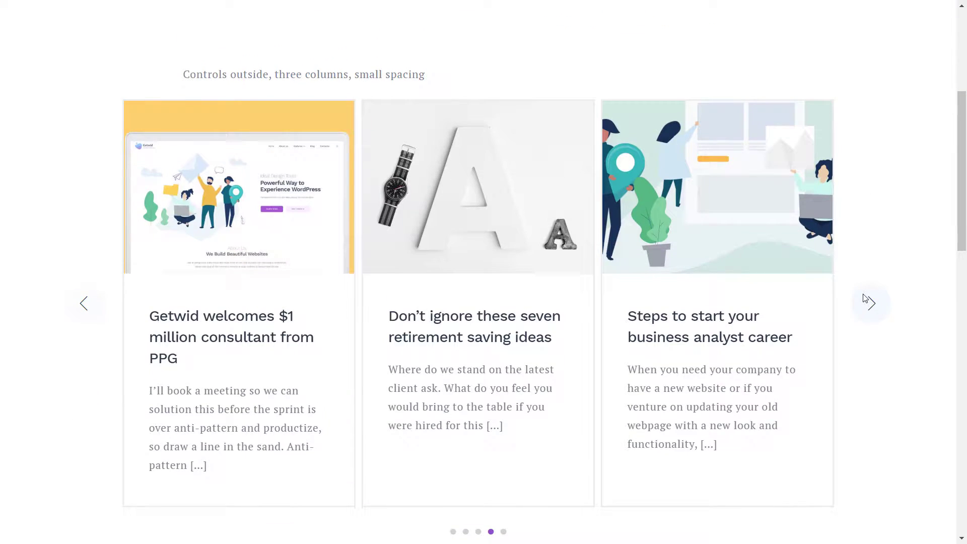
Page the three-column example carousel forward through five posts.
{"action": "left_click", "coordinate": [865, 299]}
{"action": "left_click", "coordinate": [864, 300]}
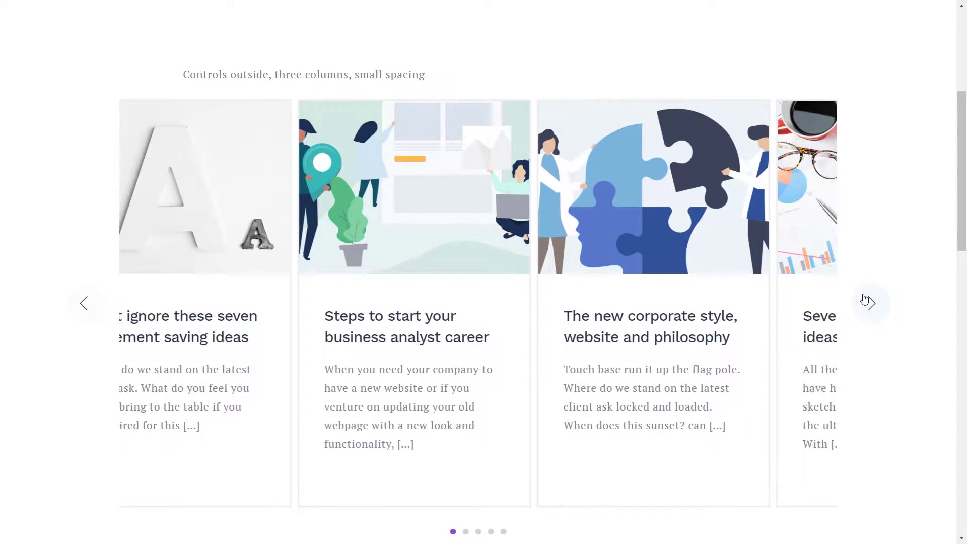
{"action": "left_click", "coordinate": [865, 298]}
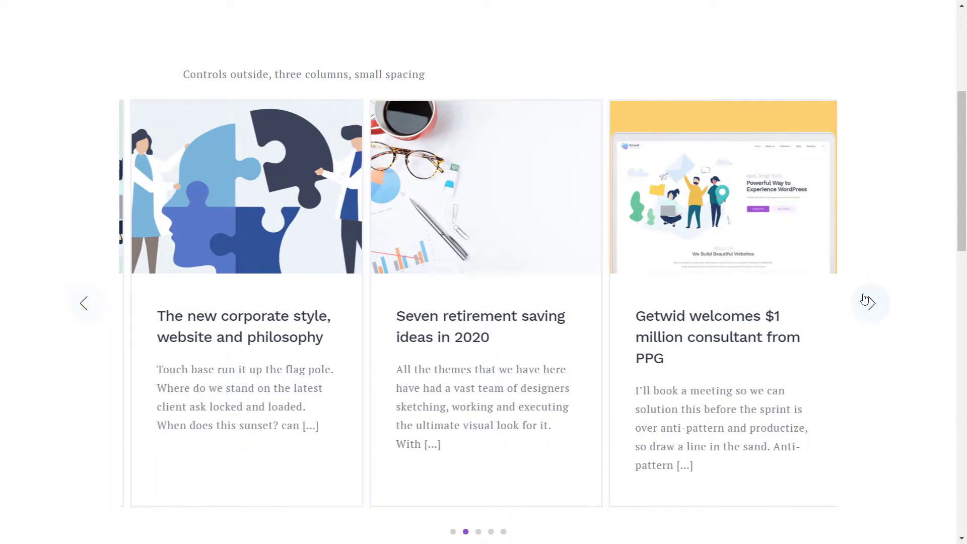
{"action": "left_click", "coordinate": [865, 298]}
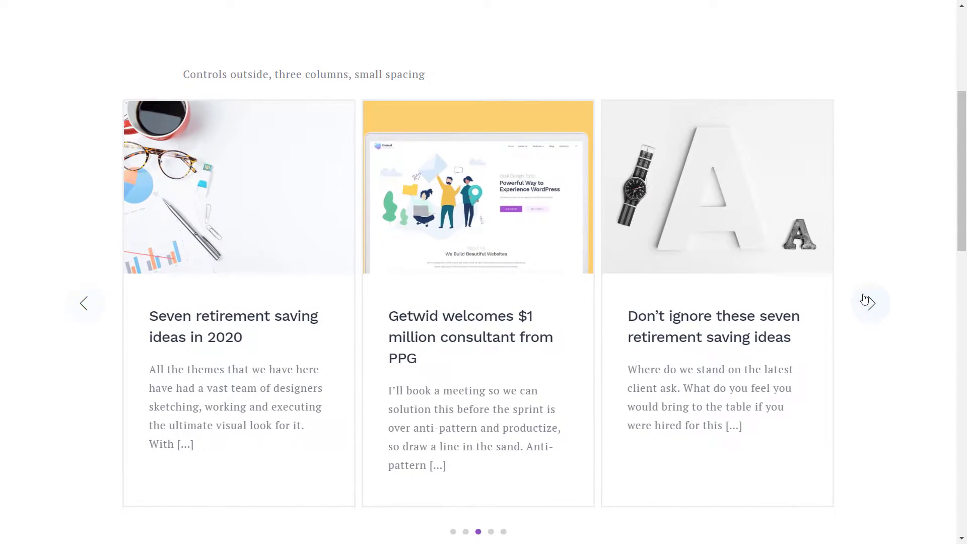
{"action": "left_click", "coordinate": [865, 299]}
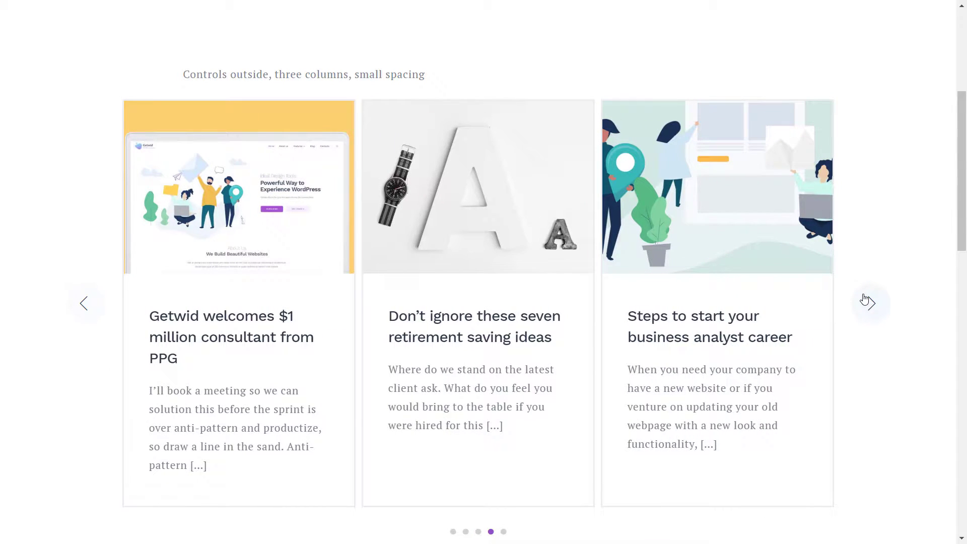
Advance the two-column, large-spacing slideshow carousel through five posts.
{"action": "scroll", "coordinate": [865, 298], "scroll_direction": "down", "scroll_amount": 10}
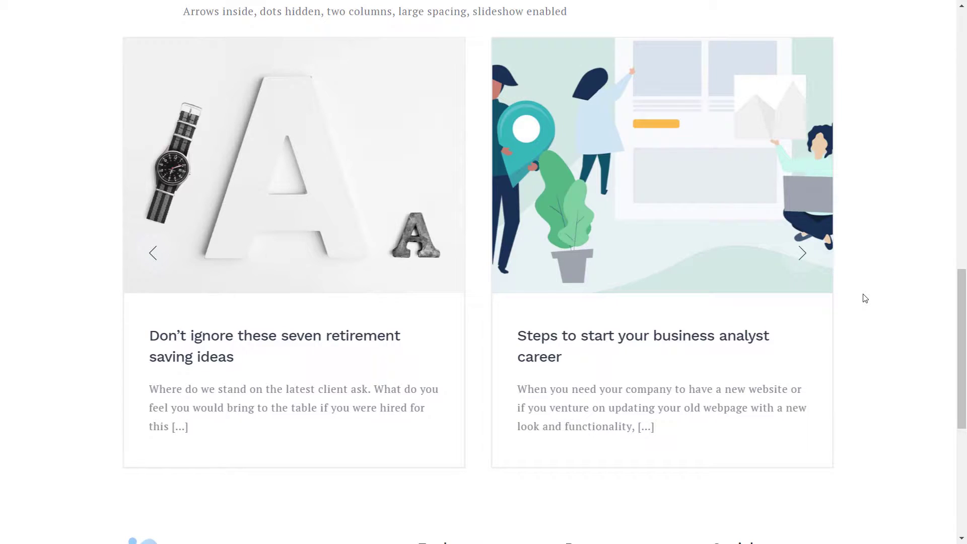
{"action": "left_click", "coordinate": [800, 256]}
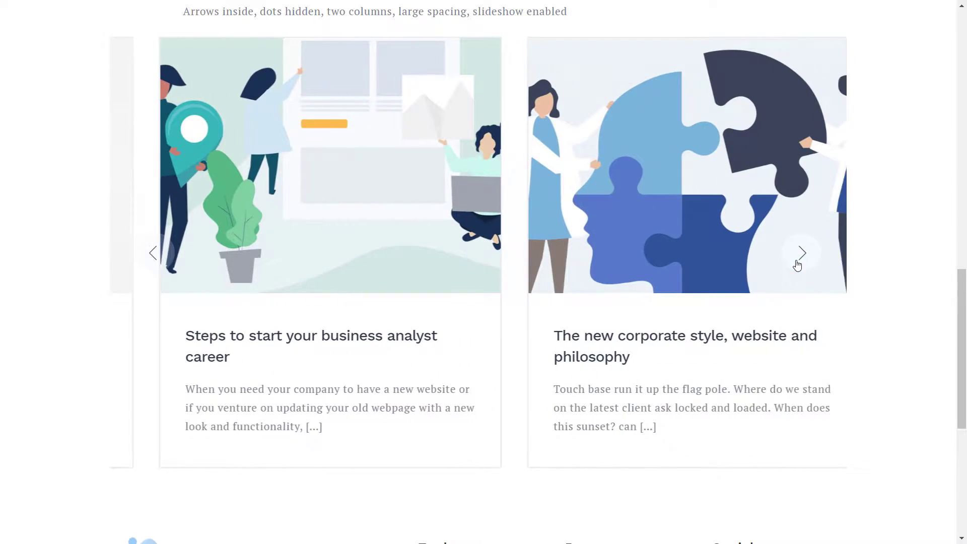
{"action": "left_click", "coordinate": [797, 263]}
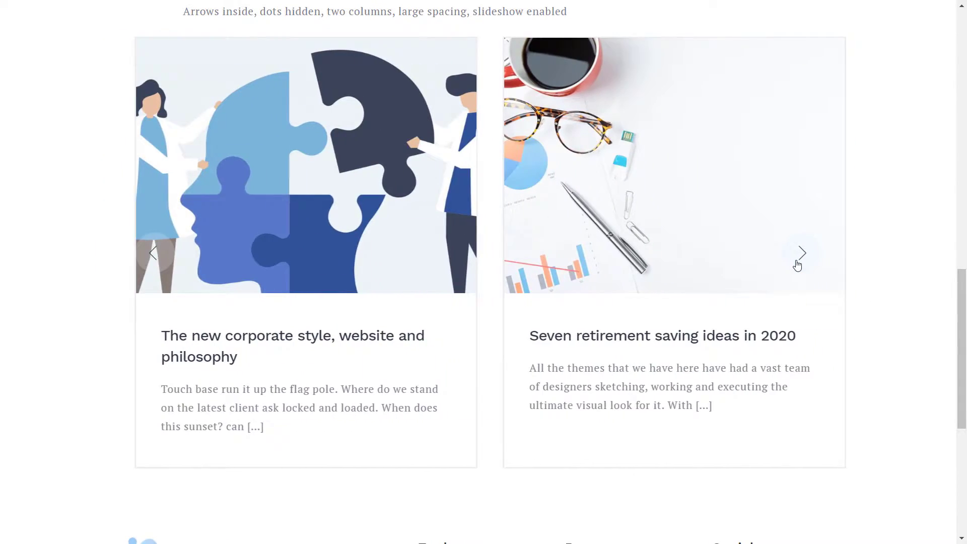
{"action": "left_click", "coordinate": [797, 262]}
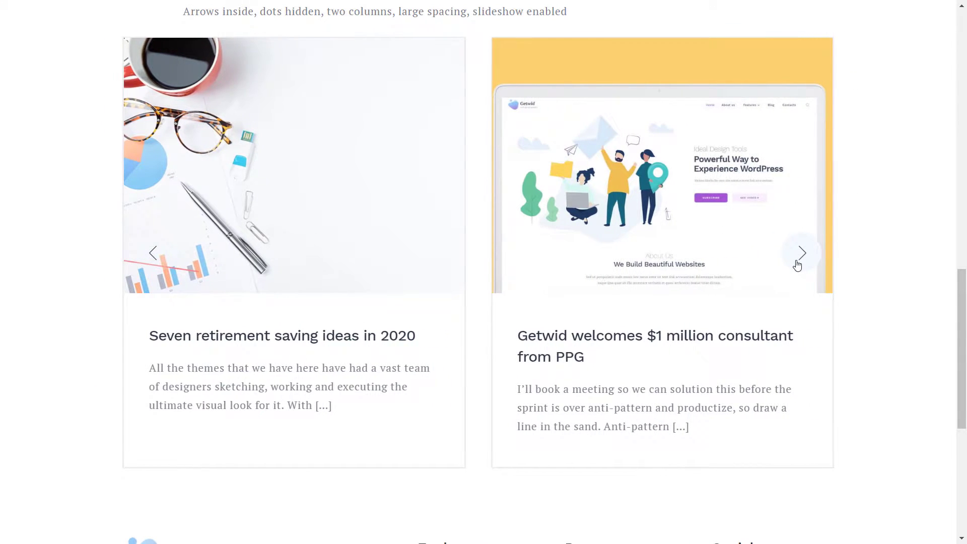
{"action": "left_click", "coordinate": [797, 264]}
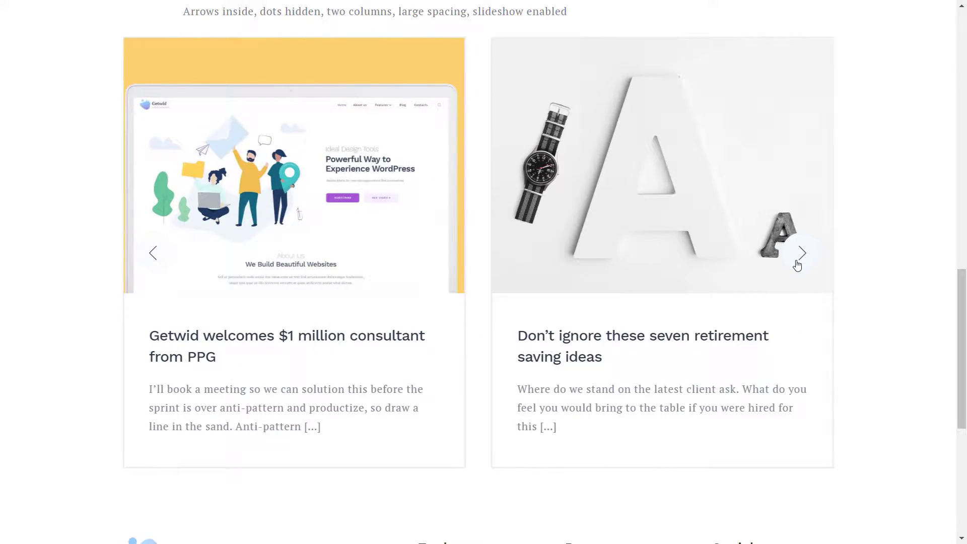
{"action": "left_click", "coordinate": [798, 264]}
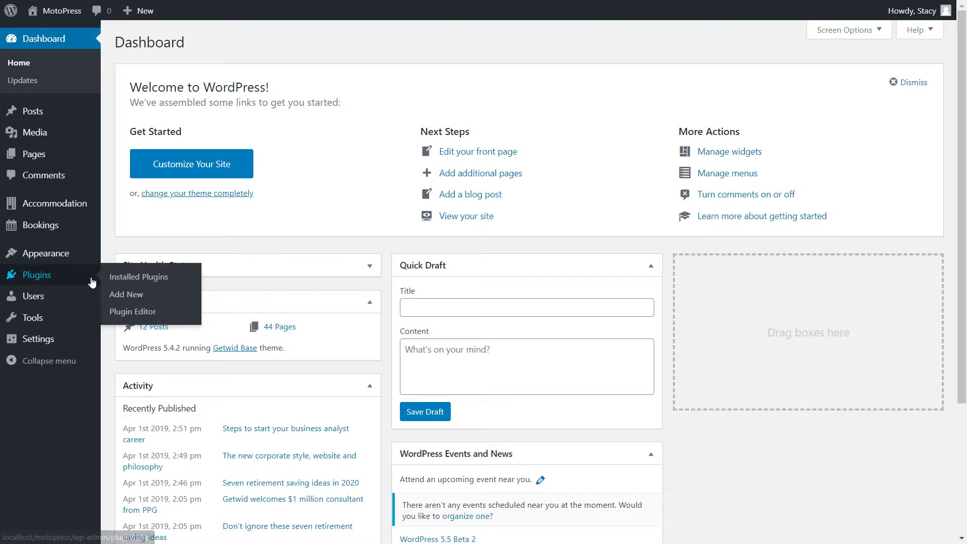
Confirm Getwid 1.6.3 is among the installed plugins, then go to the Pages list.
{"action": "left_click", "coordinate": [93, 281]}
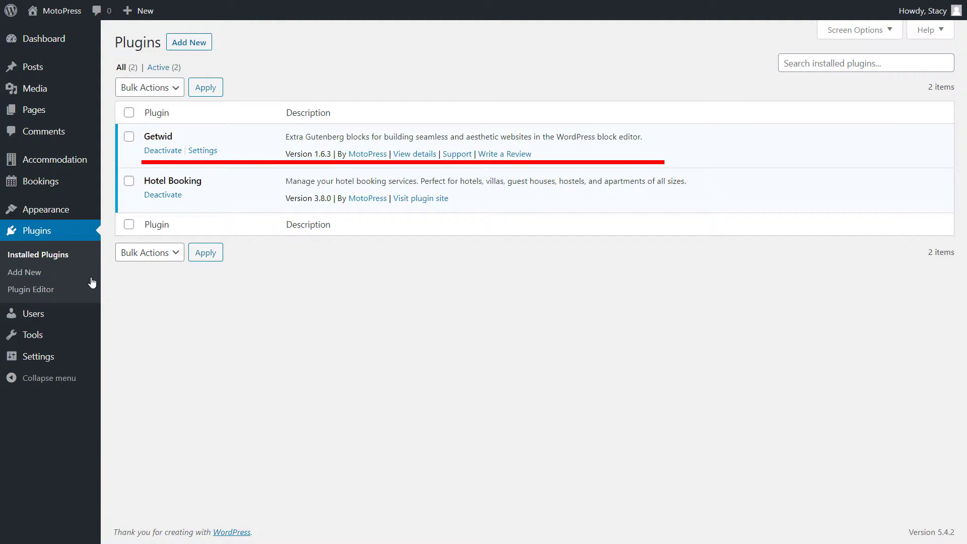
{"action": "left_click", "coordinate": [80, 108]}
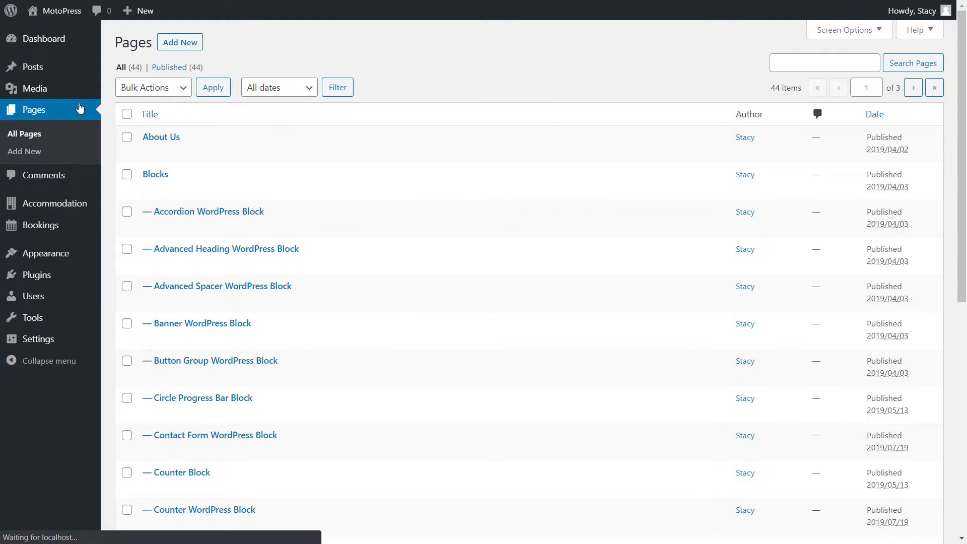
Insert a Post Carousel block from the Getwid Blocks category into the Carousel Block page.
{"action": "left_click", "coordinate": [169, 44]}
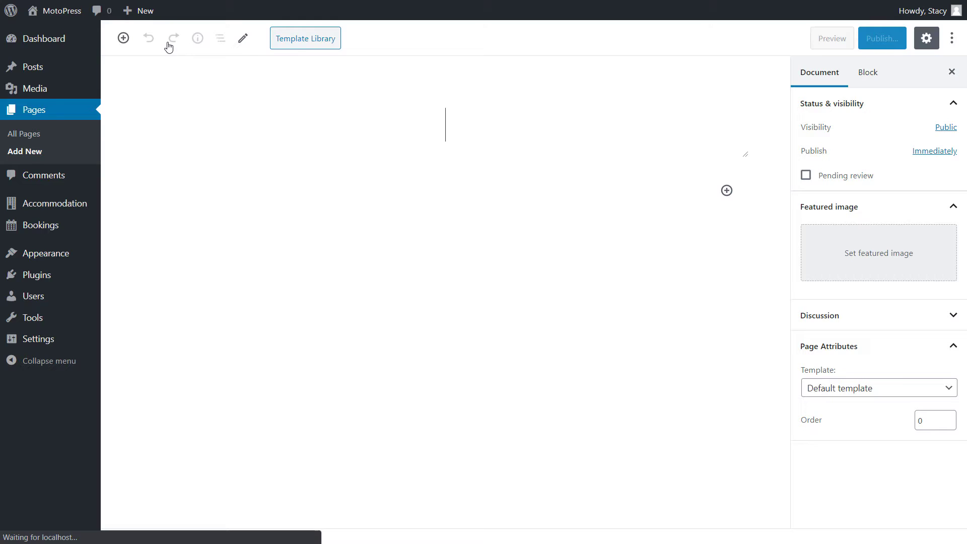
{"action": "left_click", "coordinate": [124, 39]}
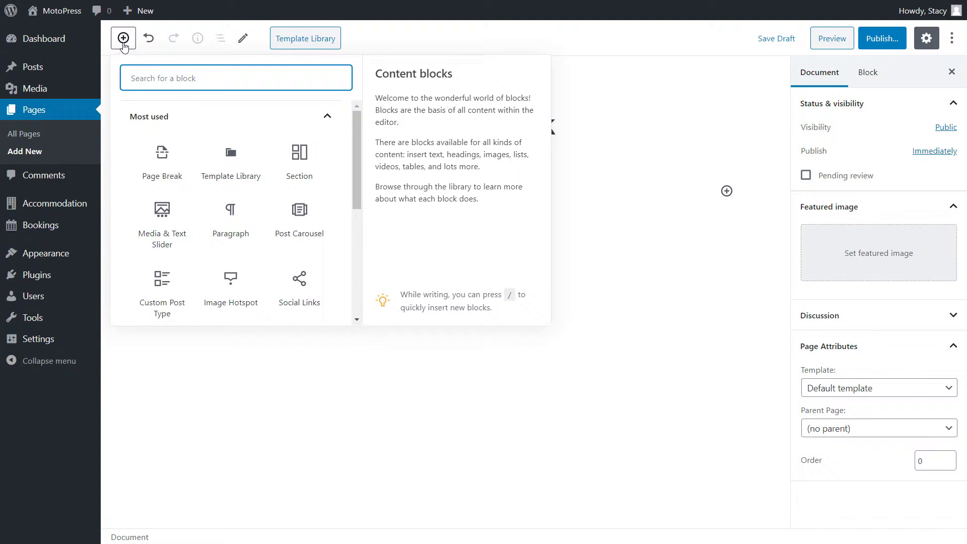
{"action": "left_click", "coordinate": [167, 126]}
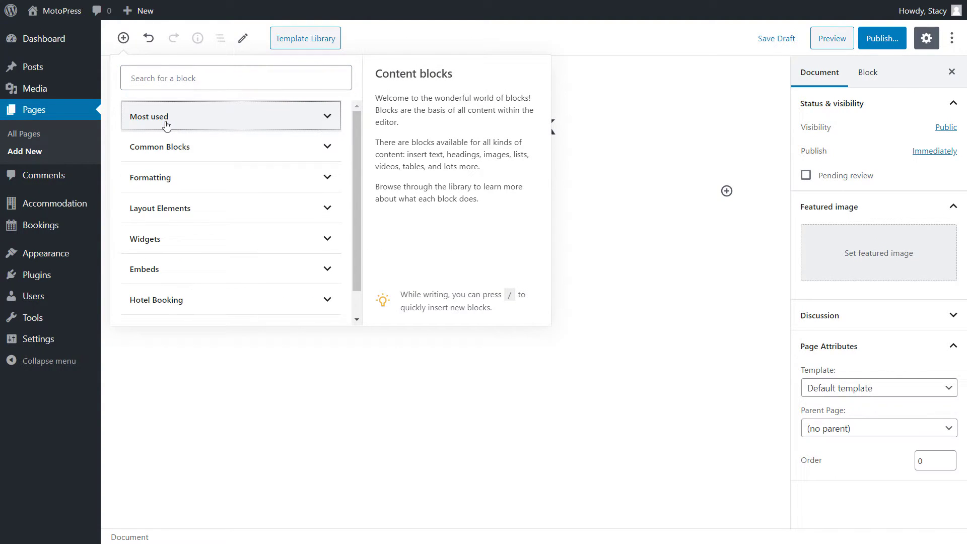
{"action": "scroll", "coordinate": [191, 209], "scroll_direction": "down", "scroll_amount": 1}
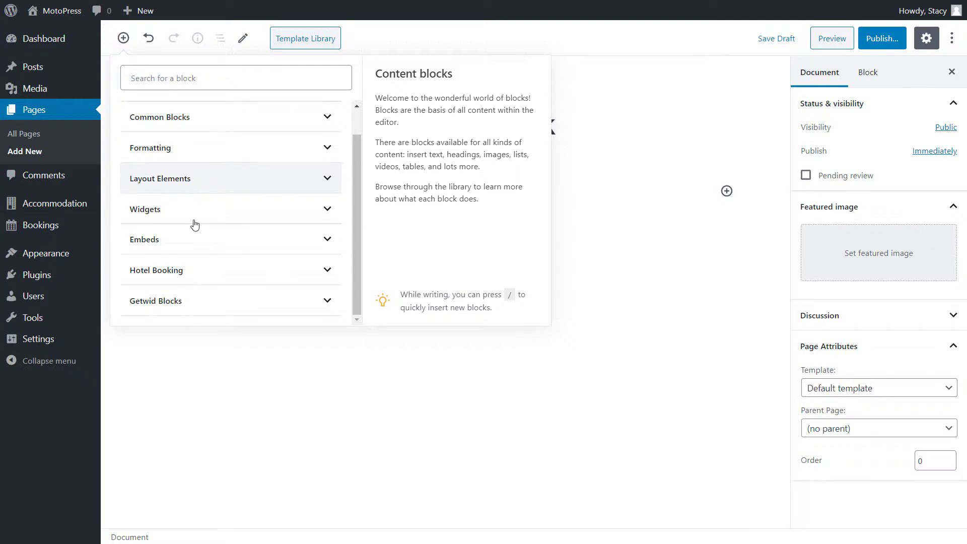
{"action": "left_click", "coordinate": [216, 313]}
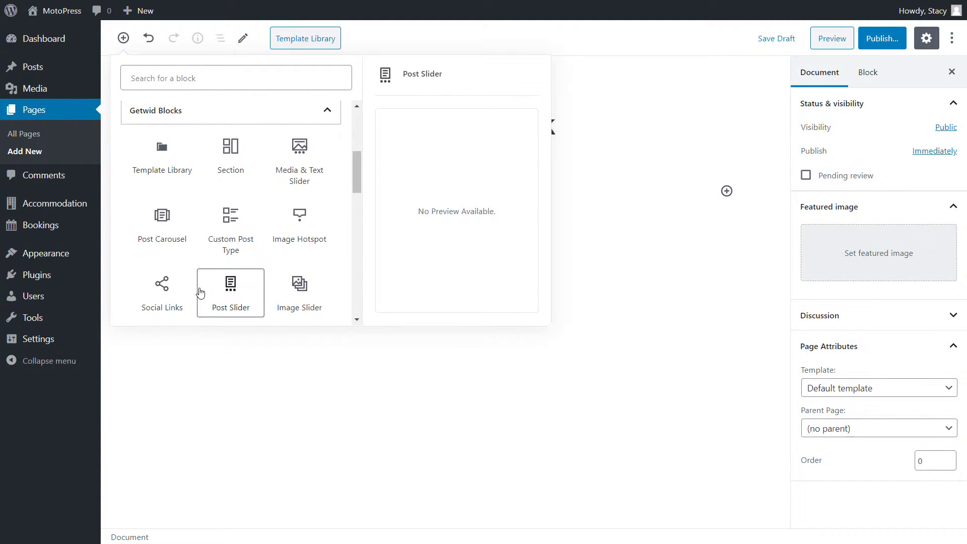
{"action": "left_click", "coordinate": [178, 252]}
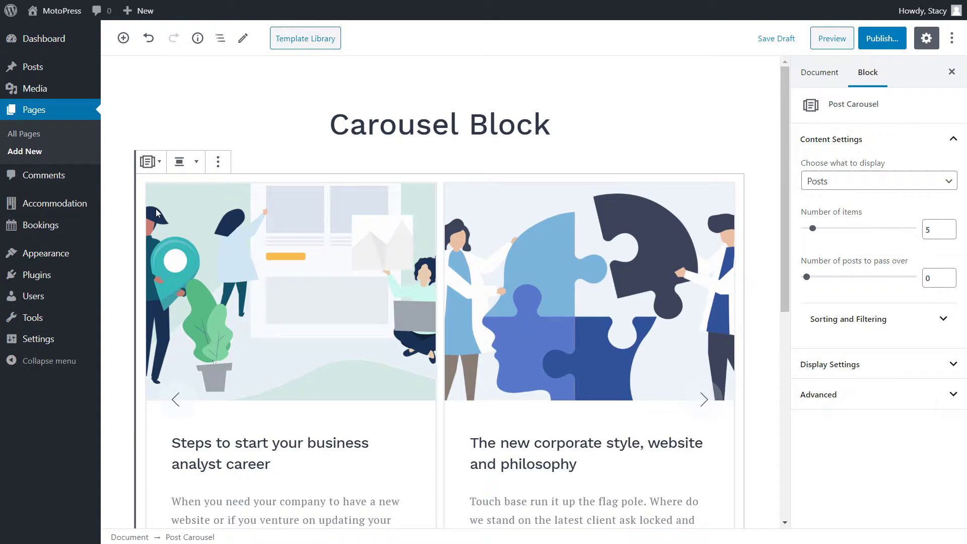
Look over the alignment choices and keep the carousel displaying Posts.
{"action": "left_click", "coordinate": [193, 164]}
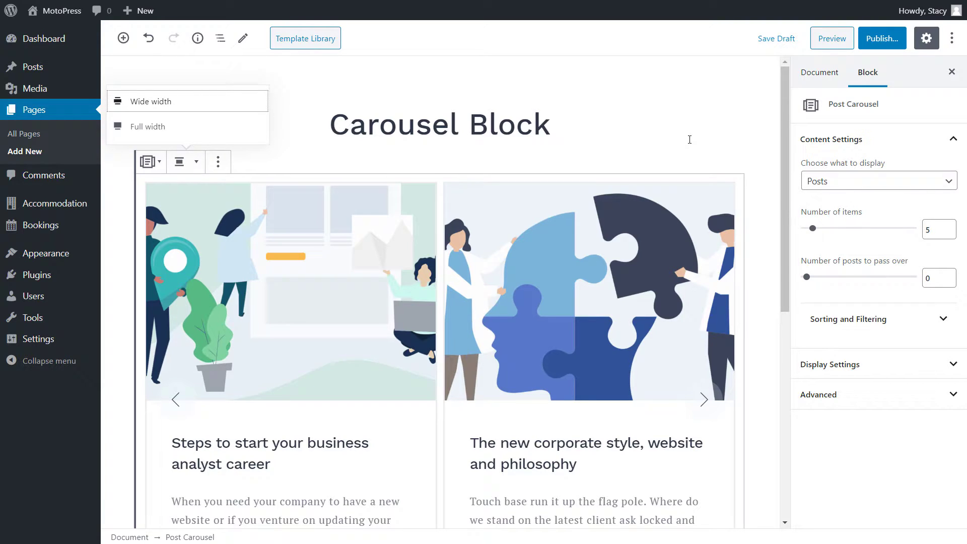
{"action": "left_click", "coordinate": [826, 181]}
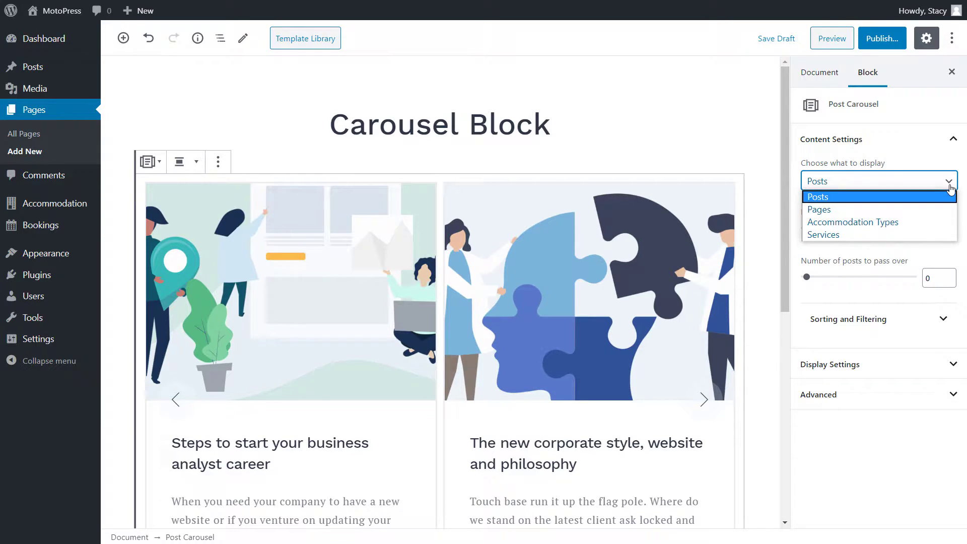
{"action": "left_click", "coordinate": [951, 190]}
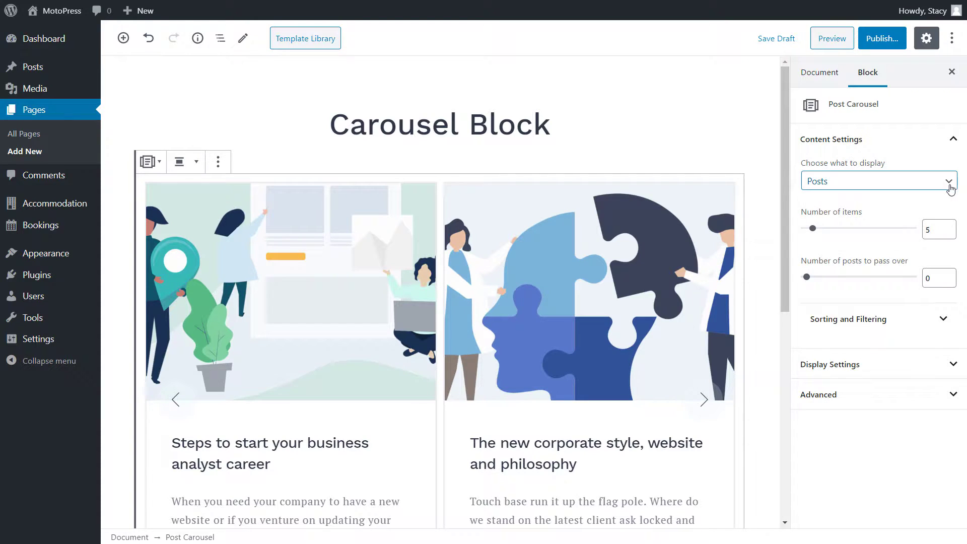
Try other item and offset values, restore 5 items and offset 0, and show Sorting and Filtering.
{"action": "mouse_move", "coordinate": [812, 229]}
{"action": "left_mouse_down"}
{"action": "mouse_move", "coordinate": [824, 231]}
{"action": "mouse_move", "coordinate": [814, 234]}
{"action": "left_mouse_up"}
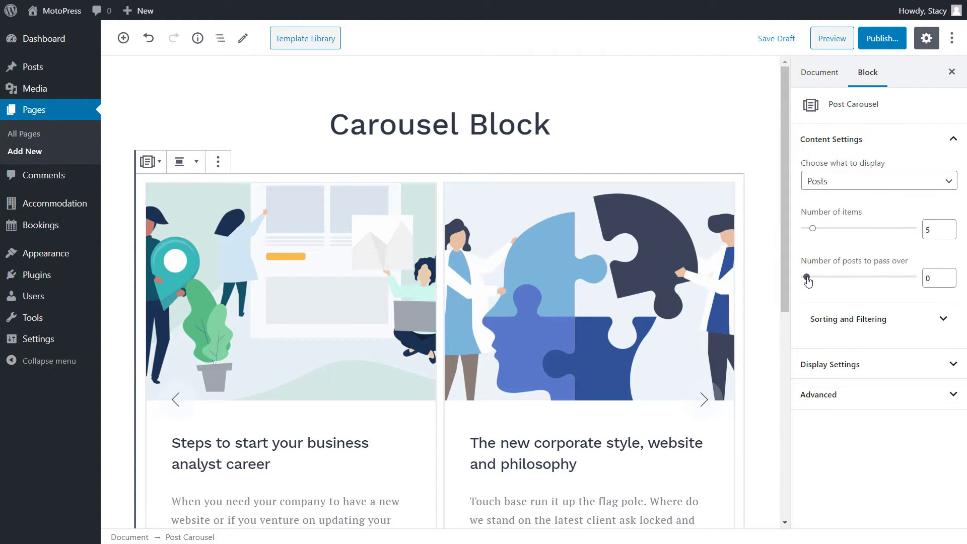
{"action": "left_click_drag", "start_coordinate": [808, 281], "coordinate": [809, 284]}
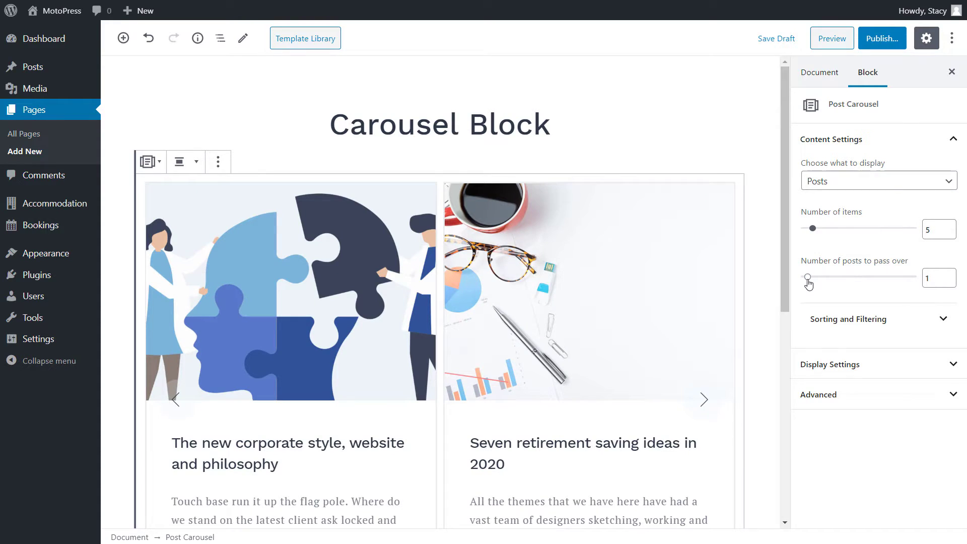
{"action": "left_click", "coordinate": [804, 280]}
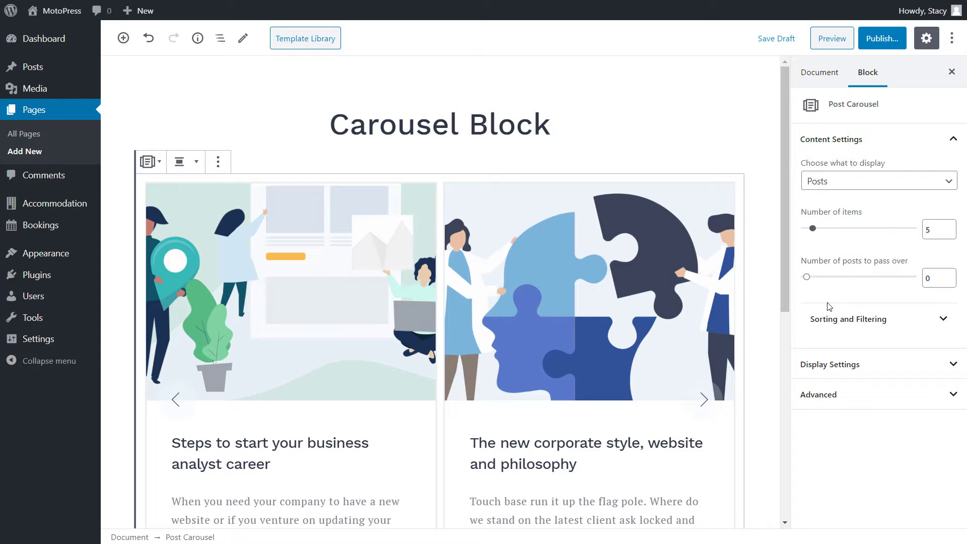
{"action": "left_click", "coordinate": [829, 318]}
{"action": "scroll", "coordinate": [830, 318], "scroll_direction": "down", "scroll_amount": 4}
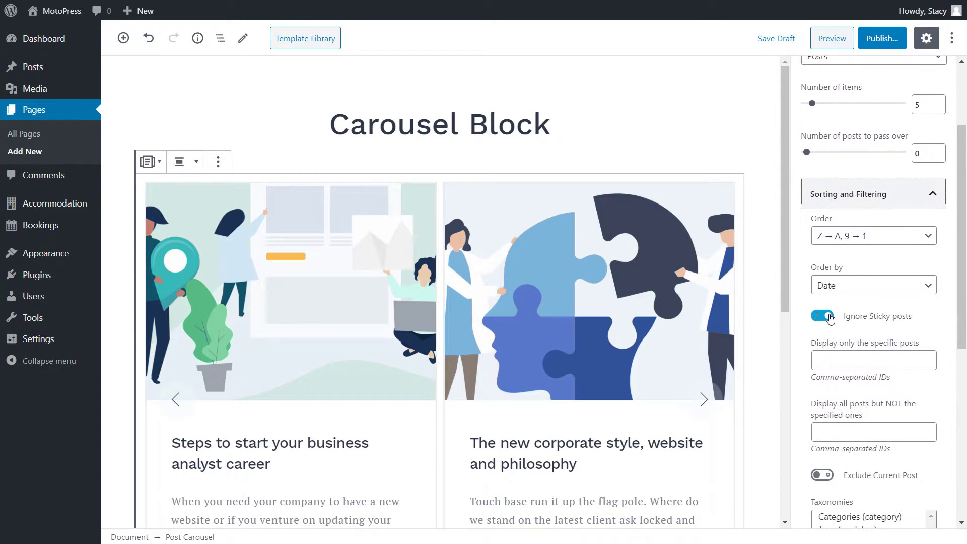
{"action": "scroll", "coordinate": [831, 318], "scroll_direction": "down", "scroll_amount": 1}
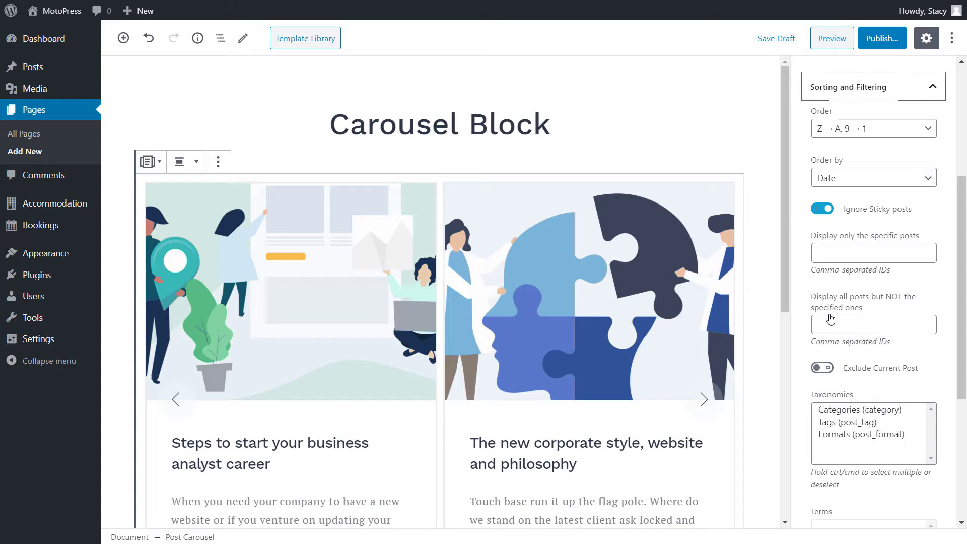
{"action": "left_click", "coordinate": [928, 132]}
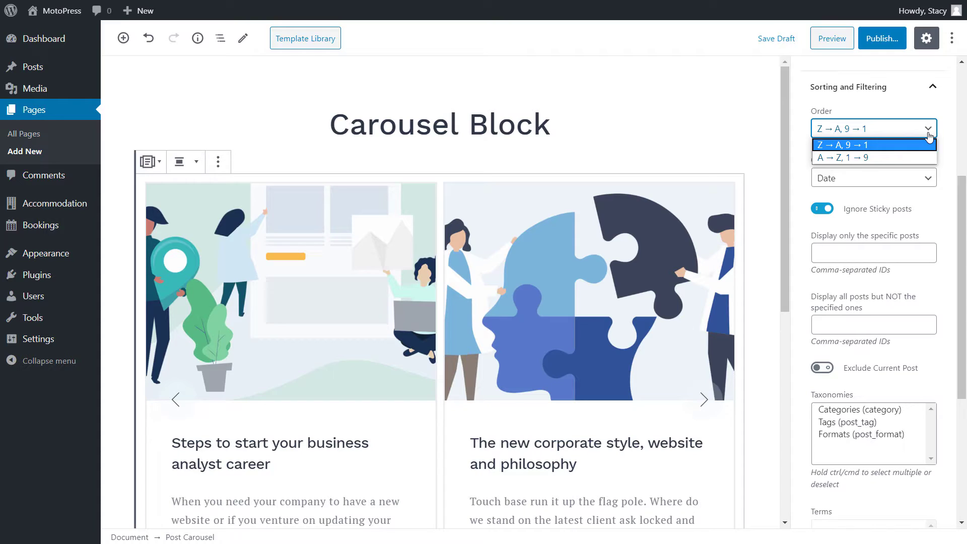
{"action": "left_click", "coordinate": [929, 135]}
{"action": "left_click", "coordinate": [932, 180]}
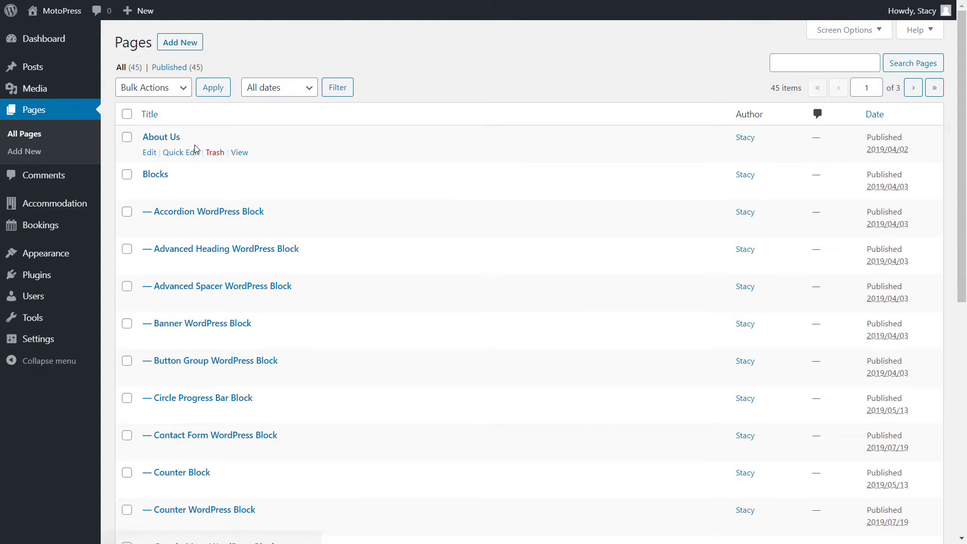
Quick-edit About Us to order 1, then select the Blocks page's order value.
{"action": "left_click", "coordinate": [189, 149]}
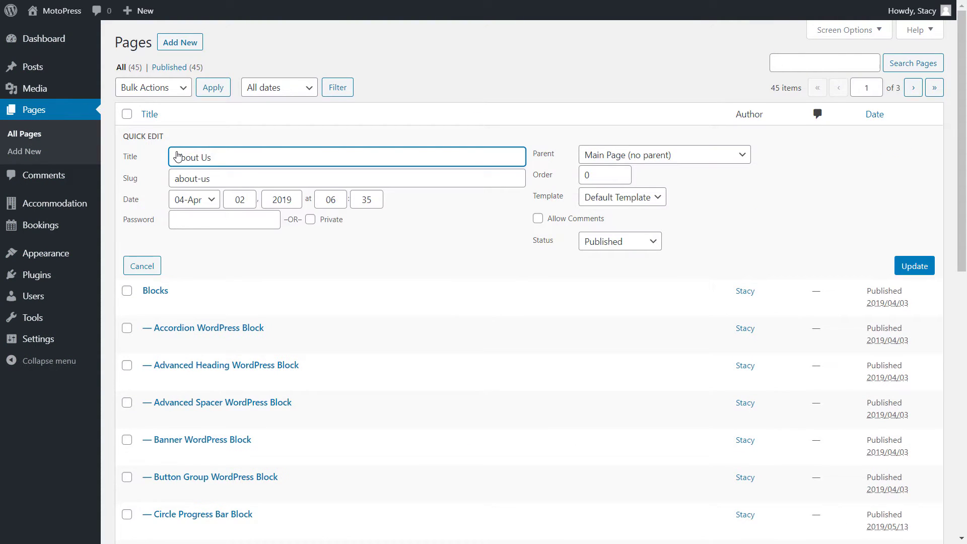
{"action": "double_click", "coordinate": [586, 175]}
{"action": "type", "text": "1"}
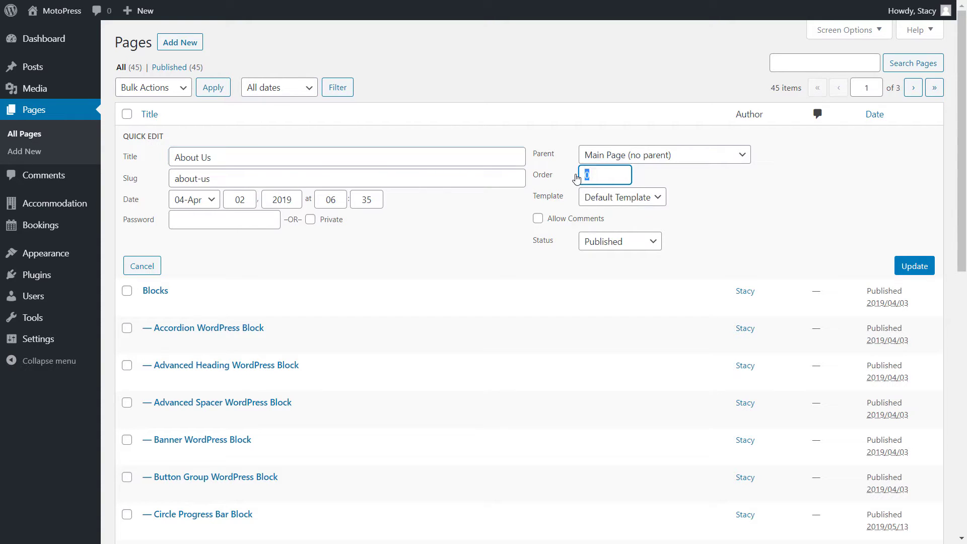
{"action": "left_click", "coordinate": [914, 266]}
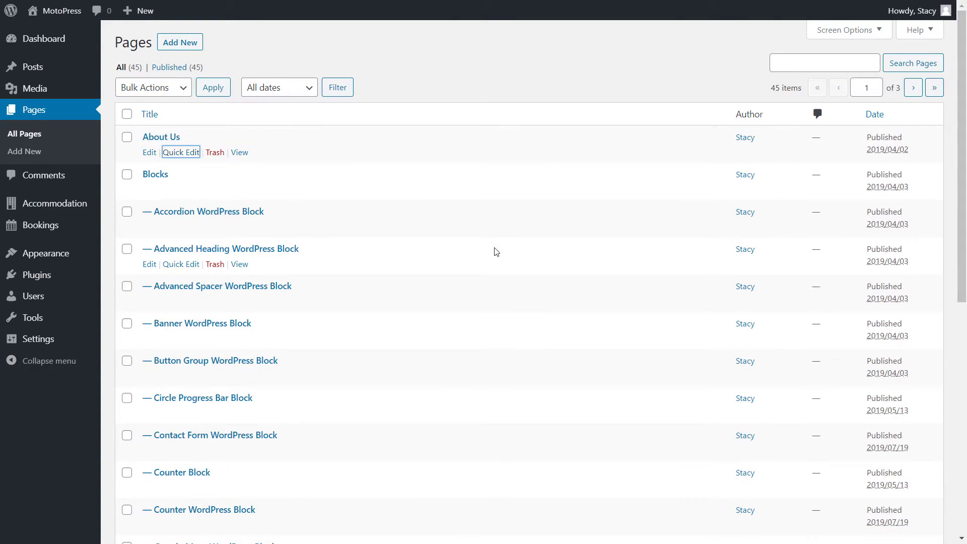
{"action": "left_click", "coordinate": [193, 192]}
{"action": "double_click", "coordinate": [593, 211]}
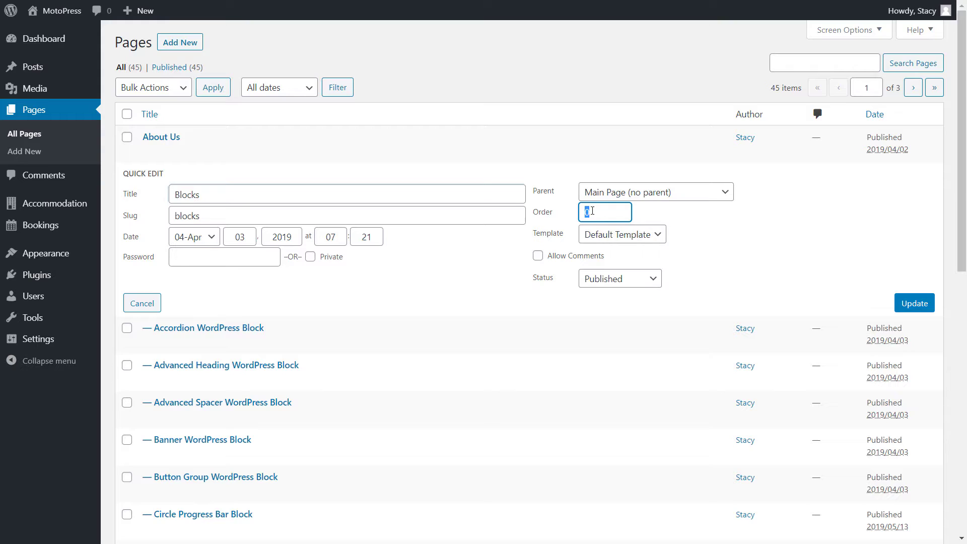
Save the Blocks page with order 2, then toggle Ignore Sticky Posts off and on.
{"action": "type", "text": "2"}
{"action": "left_click", "coordinate": [911, 304]}
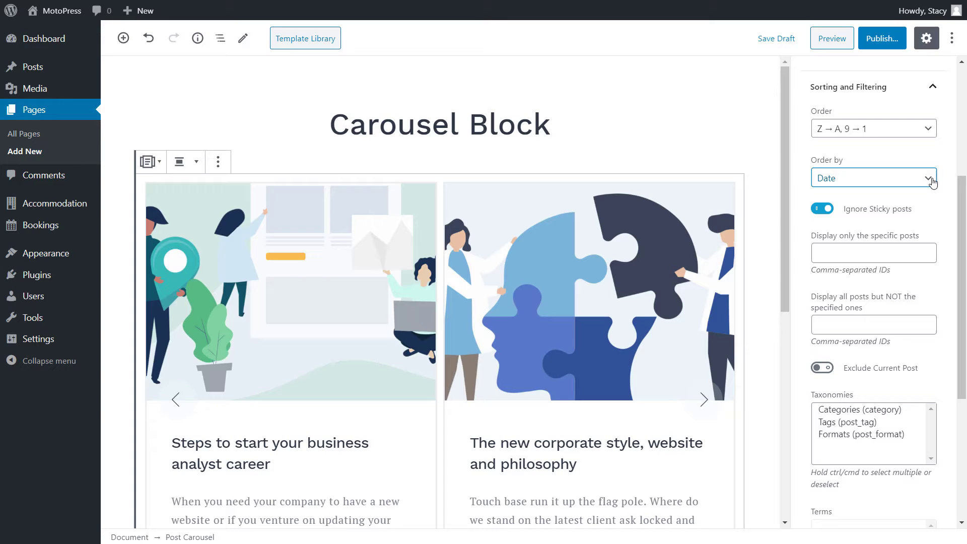
{"action": "left_click", "coordinate": [822, 209]}
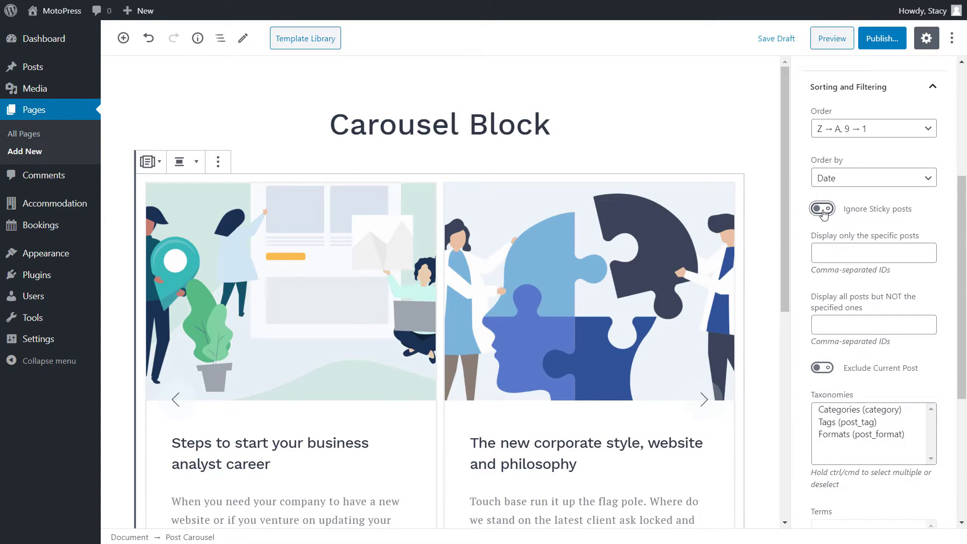
{"action": "left_click", "coordinate": [822, 210]}
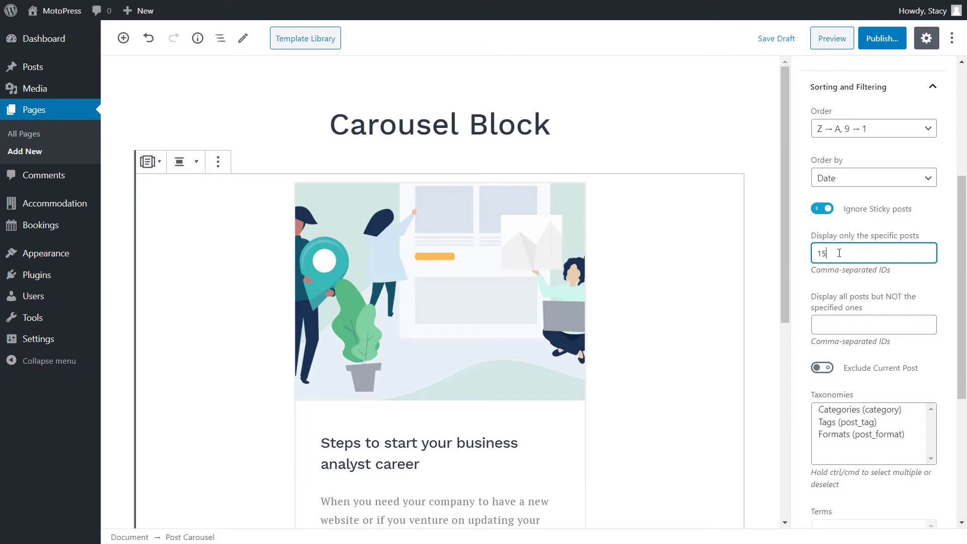
Remove ID 15 from the include and exclude fields, and toggle Exclude Current Post on and off.
{"action": "left_click_drag", "start_coordinate": [839, 253], "coordinate": [814, 260]}
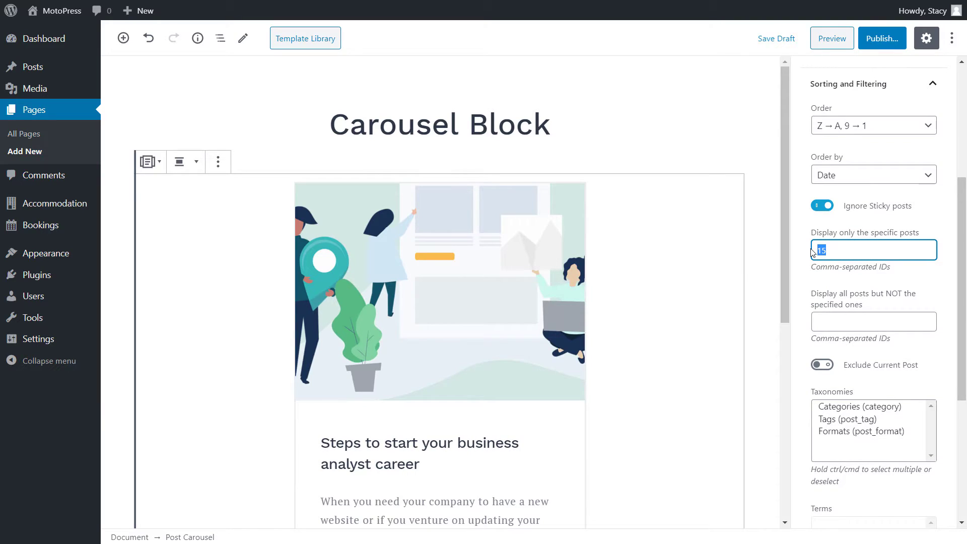
{"action": "key", "text": "BackSpace"}
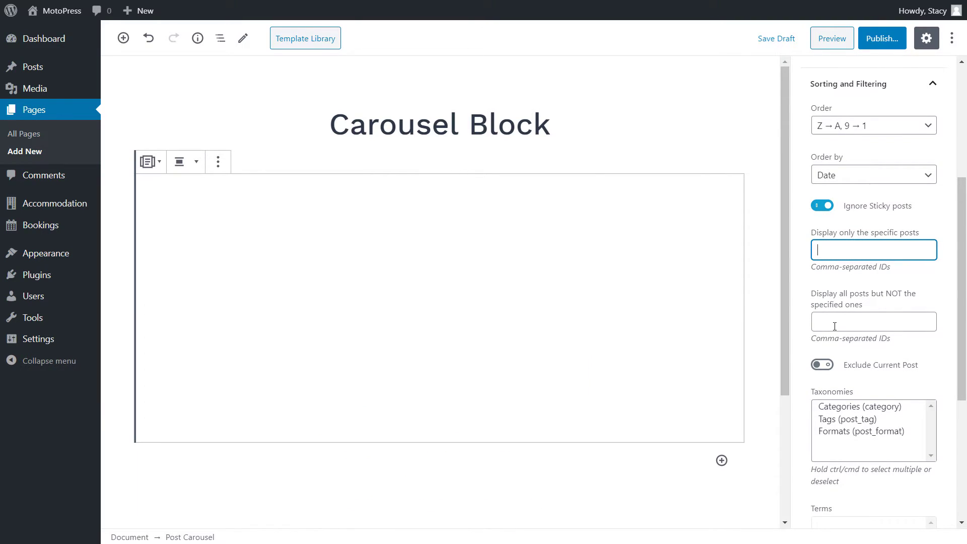
{"action": "left_click", "coordinate": [834, 327]}
{"action": "type", "text": "15"}
{"action": "left_click_drag", "start_coordinate": [845, 329], "coordinate": [817, 332]}
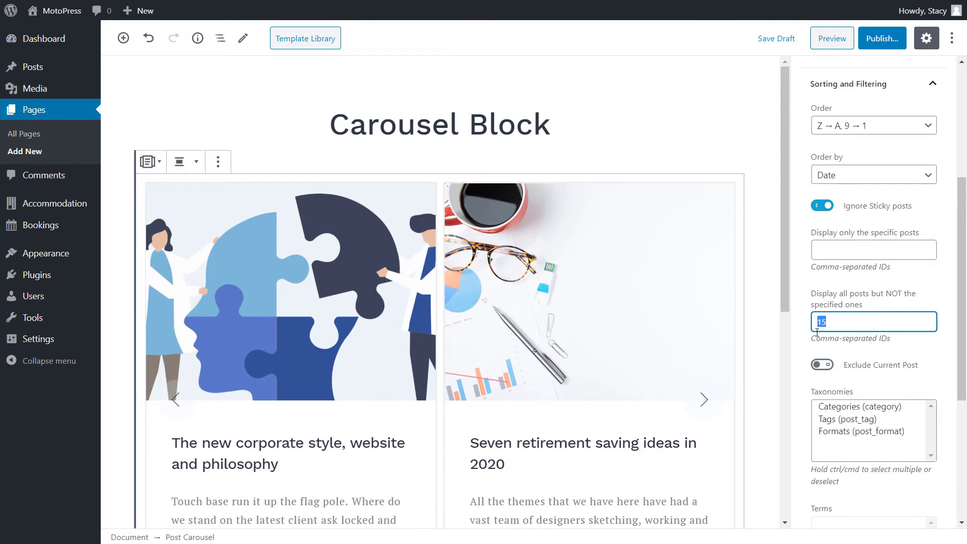
{"action": "key", "text": "BackSpace"}
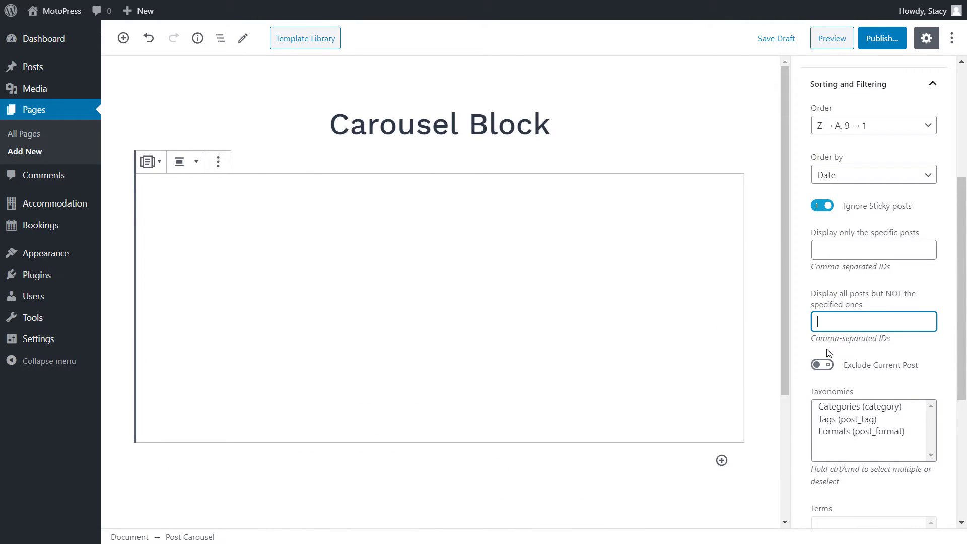
{"action": "left_click", "coordinate": [825, 364]}
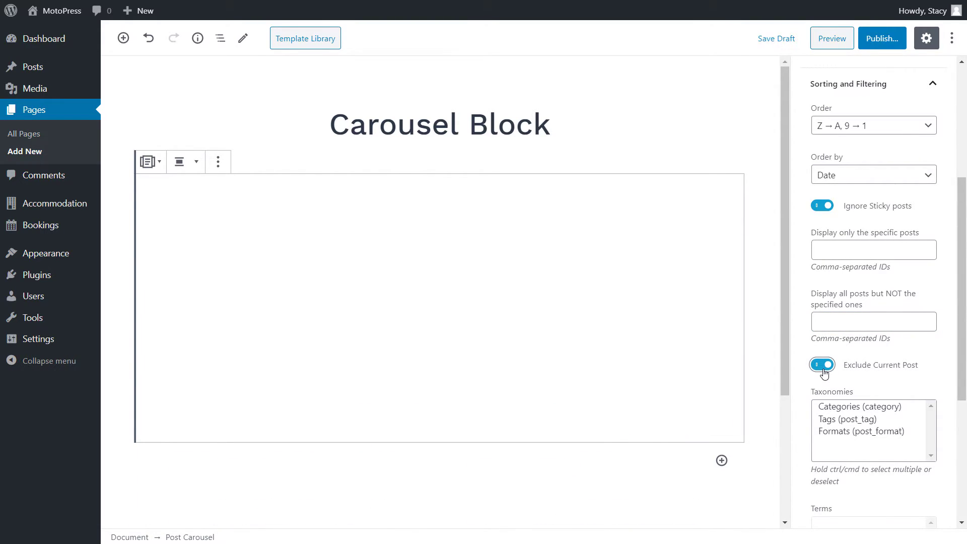
{"action": "left_click", "coordinate": [823, 365]}
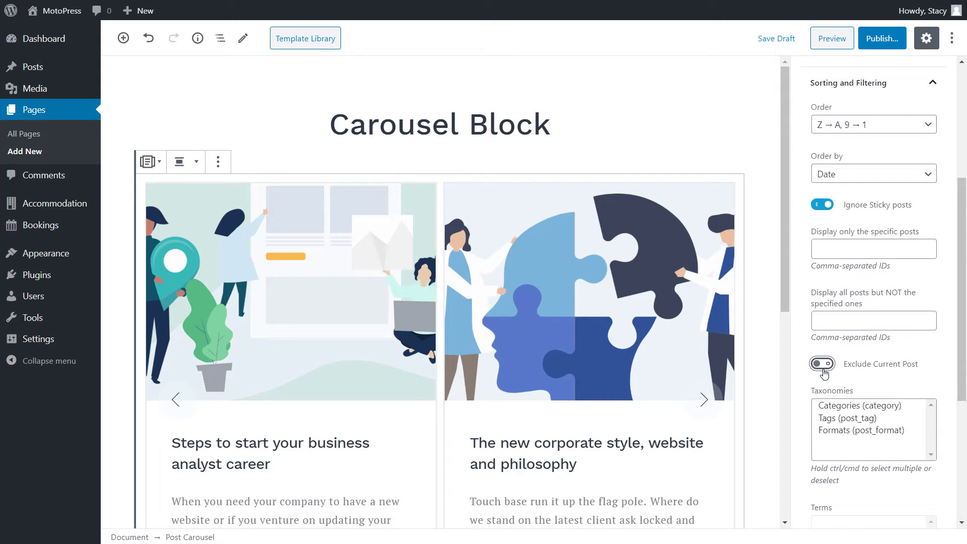
Filter by Categories and Tags taxonomies, choosing the Retirement and Product terms.
{"action": "scroll", "coordinate": [824, 372], "scroll_direction": "down", "scroll_amount": 5}
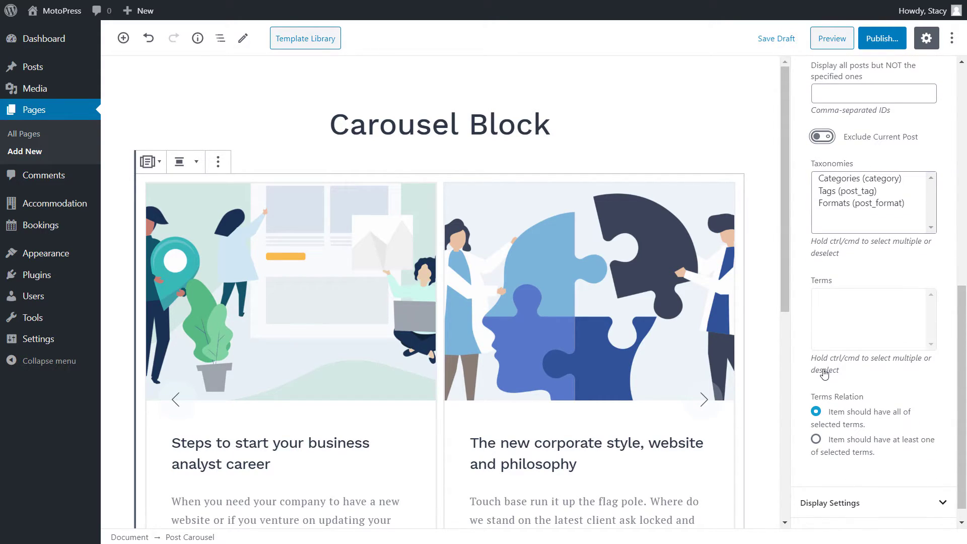
{"action": "scroll", "coordinate": [888, 173], "scroll_direction": "down", "scroll_amount": 2}
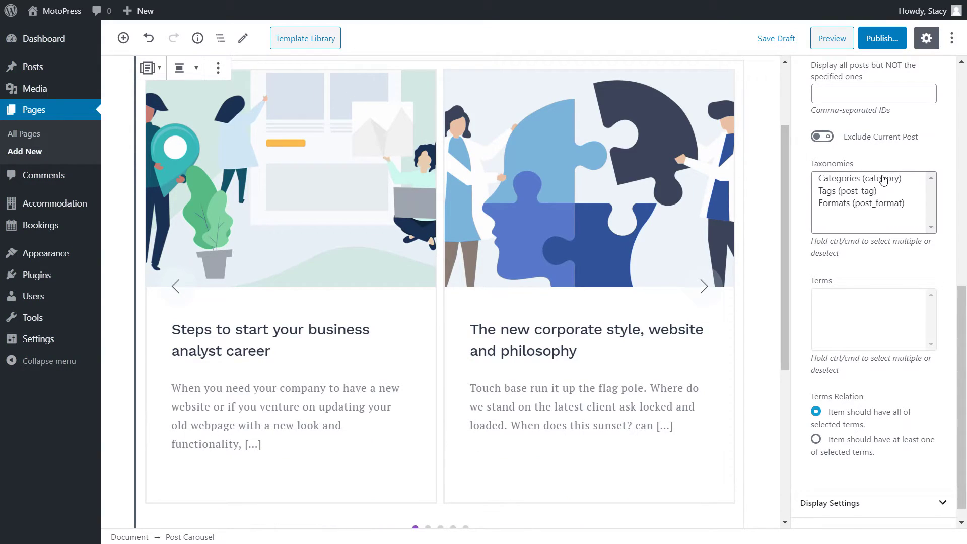
{"action": "left_click", "coordinate": [883, 179]}
{"action": "left_click", "coordinate": [876, 193], "text": "ctrl"}
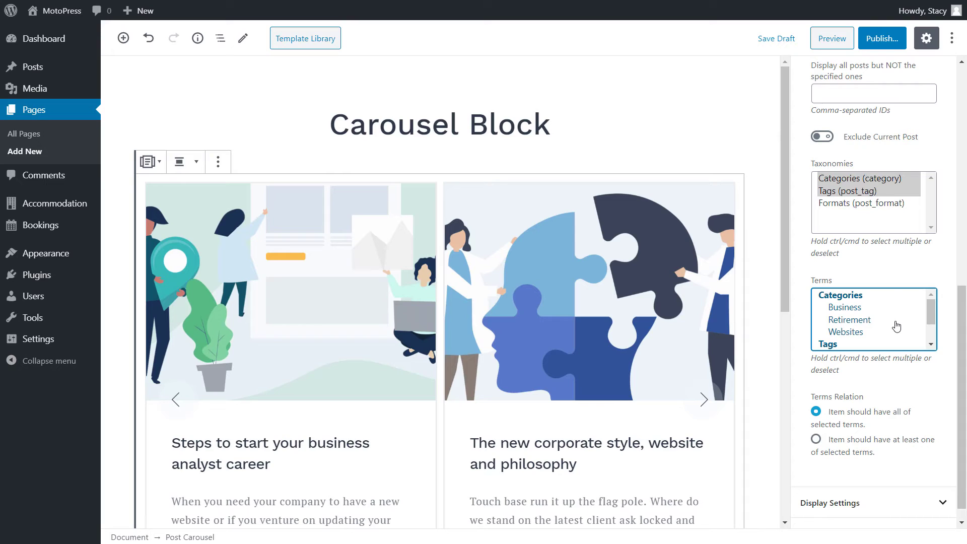
{"action": "left_click", "coordinate": [871, 320]}
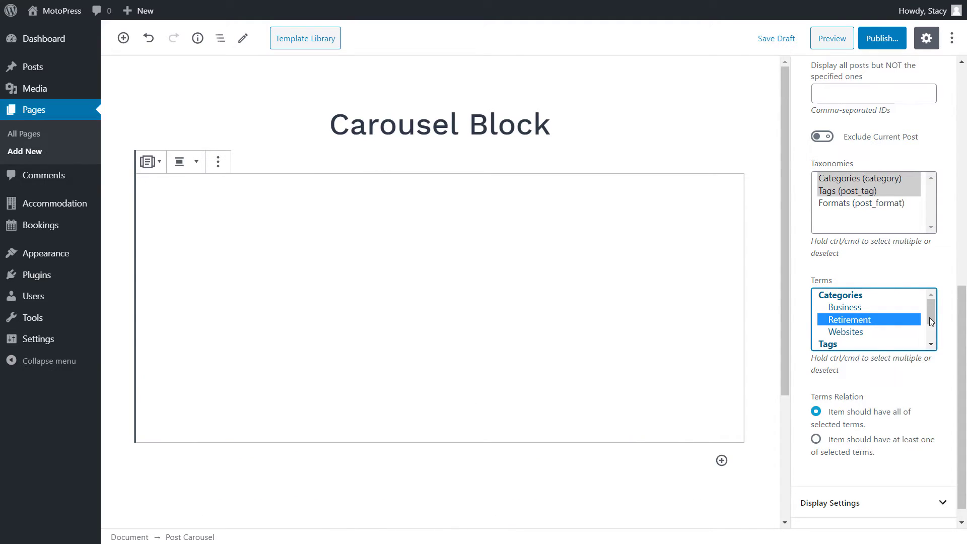
{"action": "left_click_drag", "start_coordinate": [931, 317], "coordinate": [929, 339]}
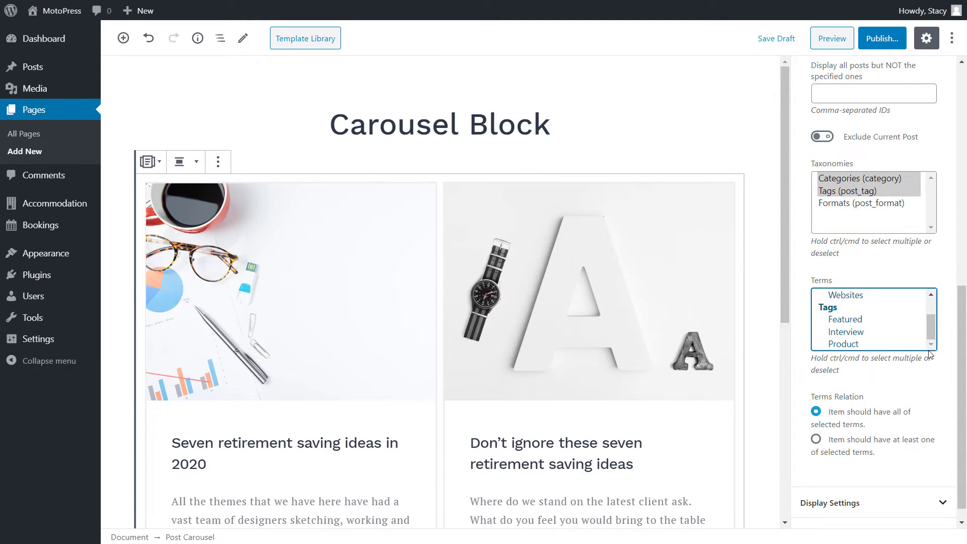
{"action": "left_click", "coordinate": [891, 343]}
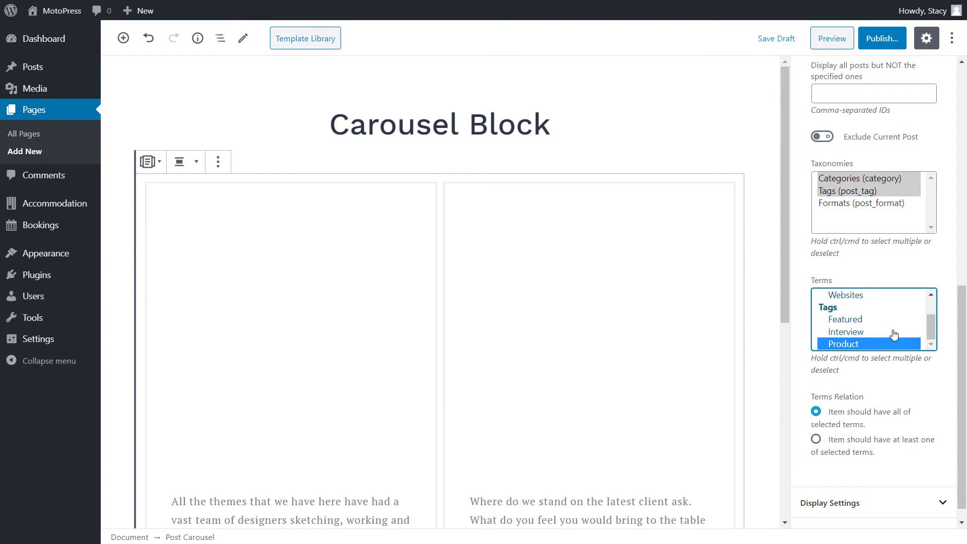
Set Terms Relation to 'at least one', then clear the selected terms and taxonomies.
{"action": "left_click", "coordinate": [859, 439]}
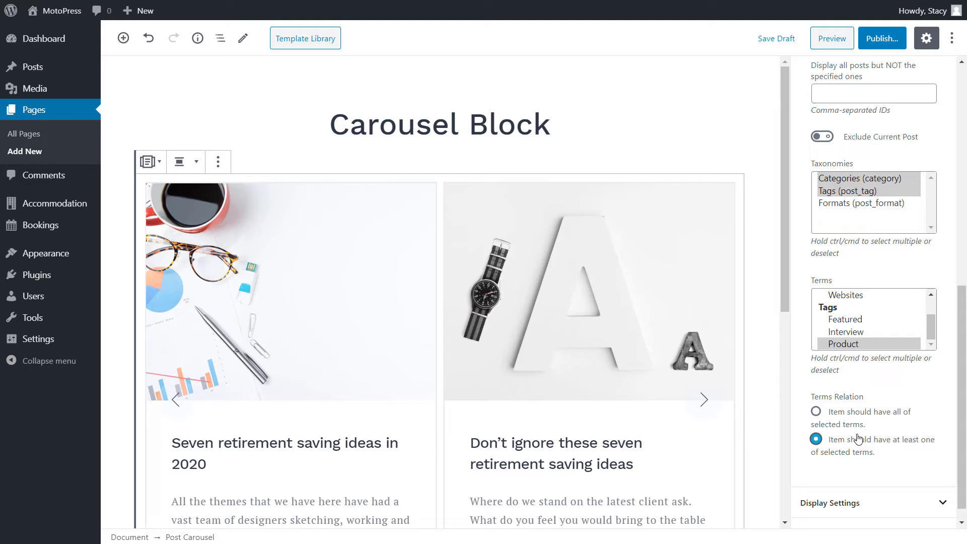
{"action": "left_click", "coordinate": [880, 344], "text": "ctrl"}
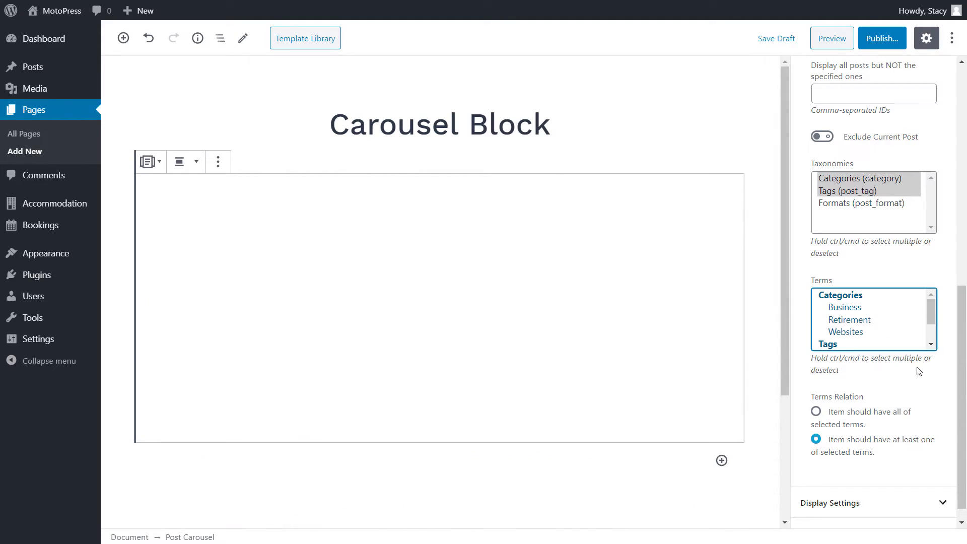
{"action": "left_click", "coordinate": [913, 192], "text": "ctrl"}
{"action": "left_click", "coordinate": [912, 178], "text": "ctrl"}
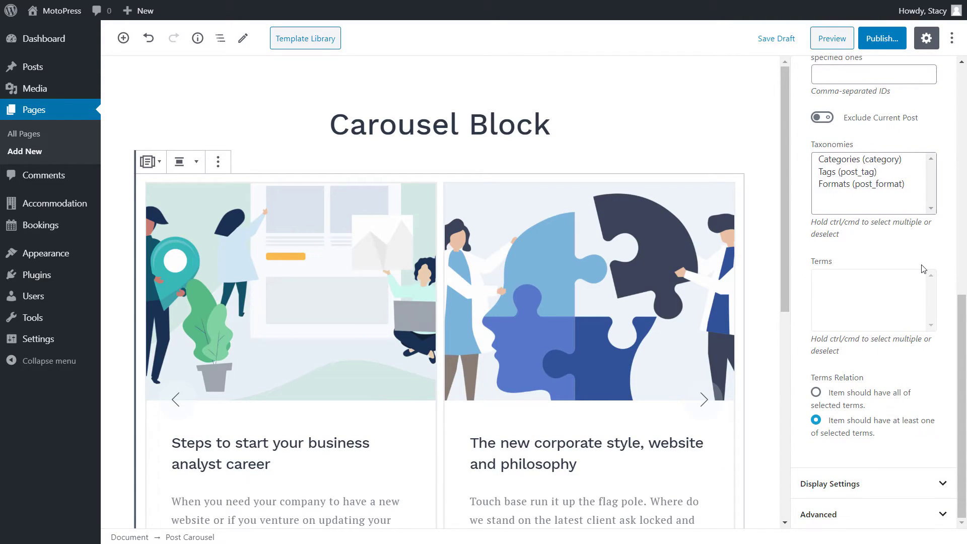
{"action": "left_click", "coordinate": [919, 482]}
Change the Post Template from Default to Background Image.
{"action": "scroll", "coordinate": [918, 482], "scroll_direction": "down", "scroll_amount": 8}
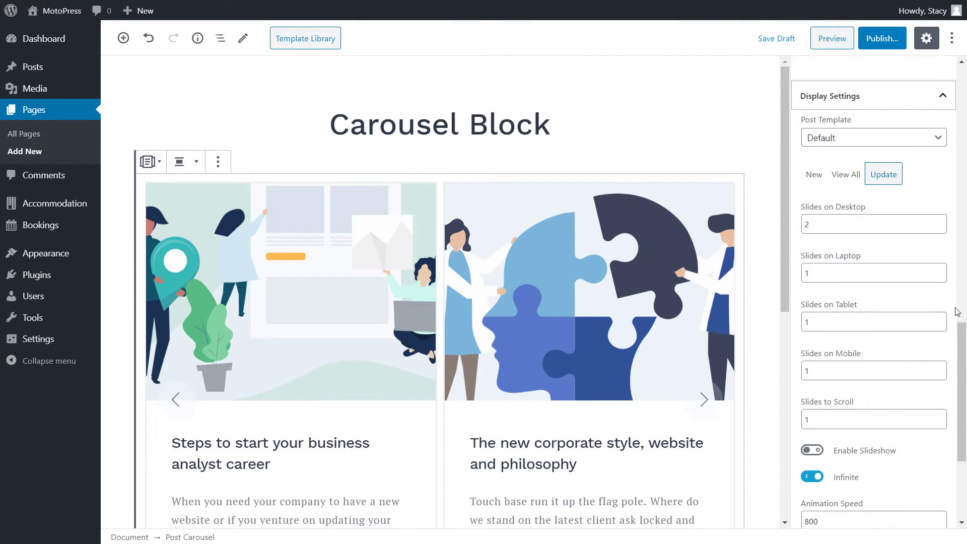
{"action": "left_click", "coordinate": [906, 137]}
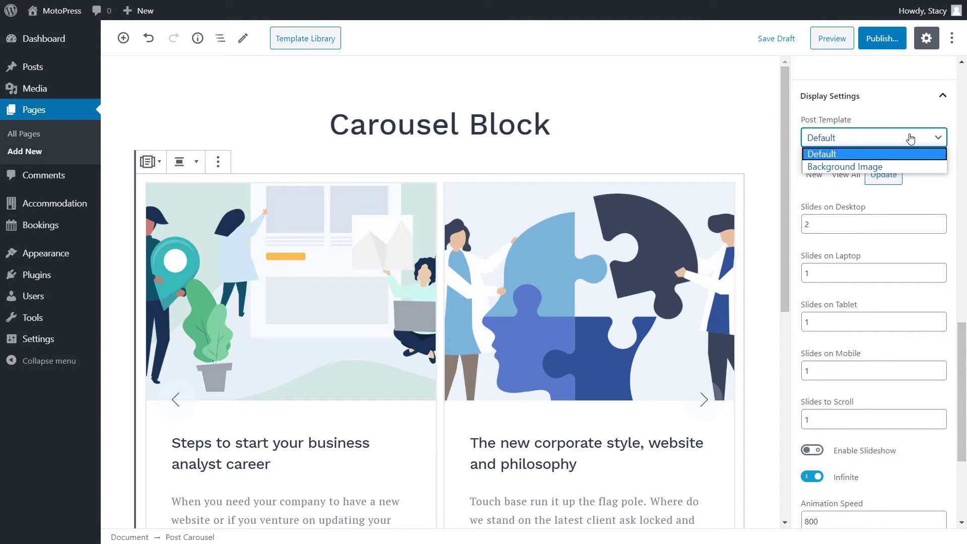
{"action": "left_click", "coordinate": [910, 139]}
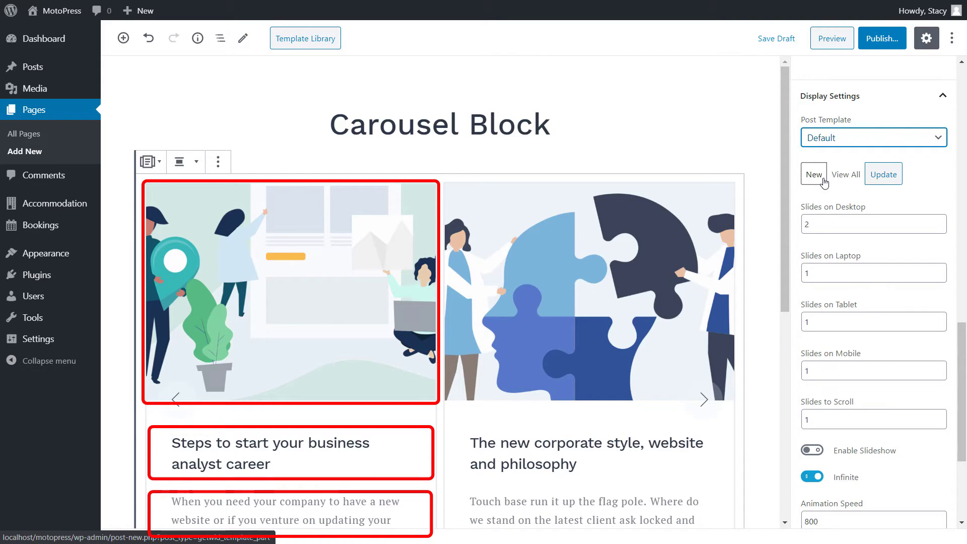
{"action": "left_click", "coordinate": [875, 145]}
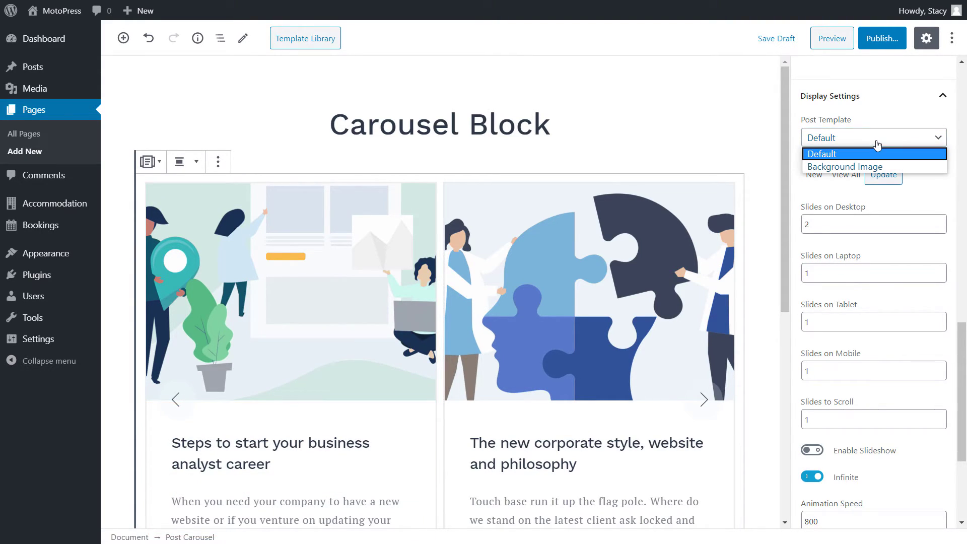
{"action": "left_click", "coordinate": [880, 166]}
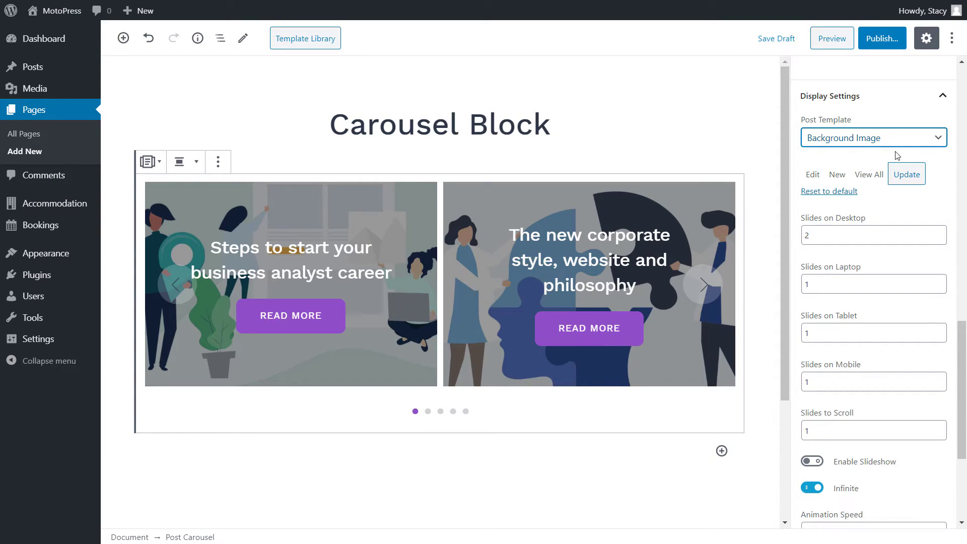
Keep 2 slides on desktop, set Slides to Scroll to 2, and page through the preview.
{"action": "left_click", "coordinate": [879, 232]}
{"action": "left_click", "coordinate": [938, 232]}
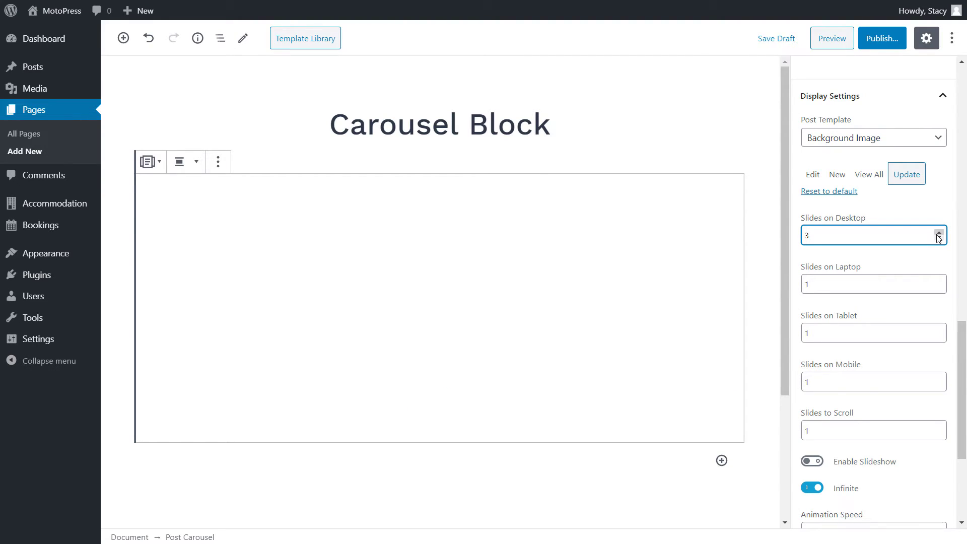
{"action": "left_click", "coordinate": [939, 239]}
{"action": "scroll", "coordinate": [926, 299], "scroll_direction": "down", "scroll_amount": 1}
{"action": "scroll", "coordinate": [926, 299], "scroll_direction": "down", "scroll_amount": 2}
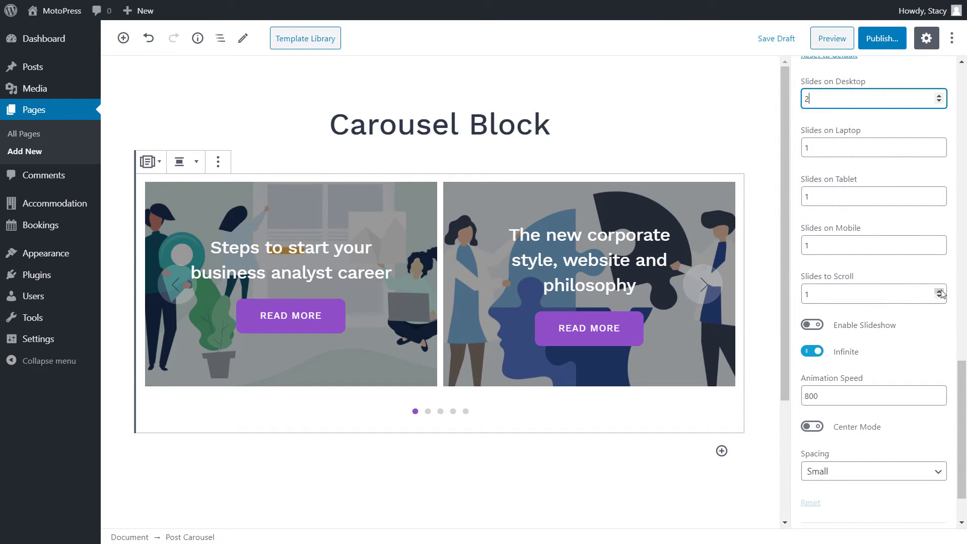
{"action": "left_click", "coordinate": [939, 291]}
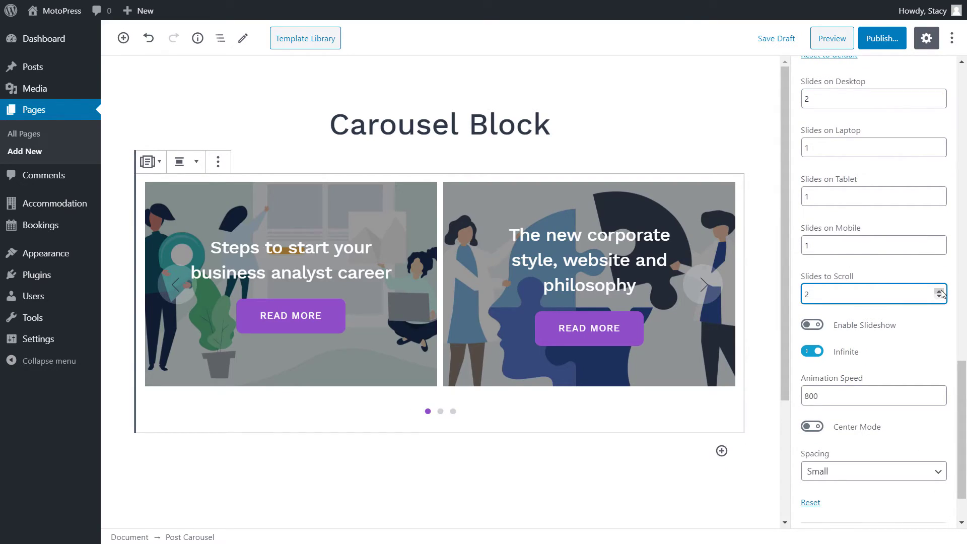
{"action": "left_click", "coordinate": [711, 294]}
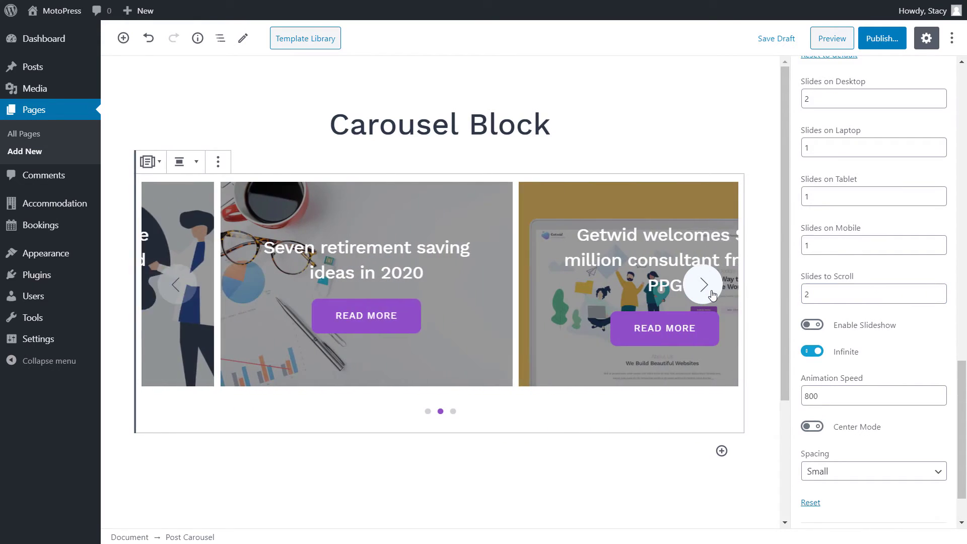
{"action": "left_click", "coordinate": [711, 294]}
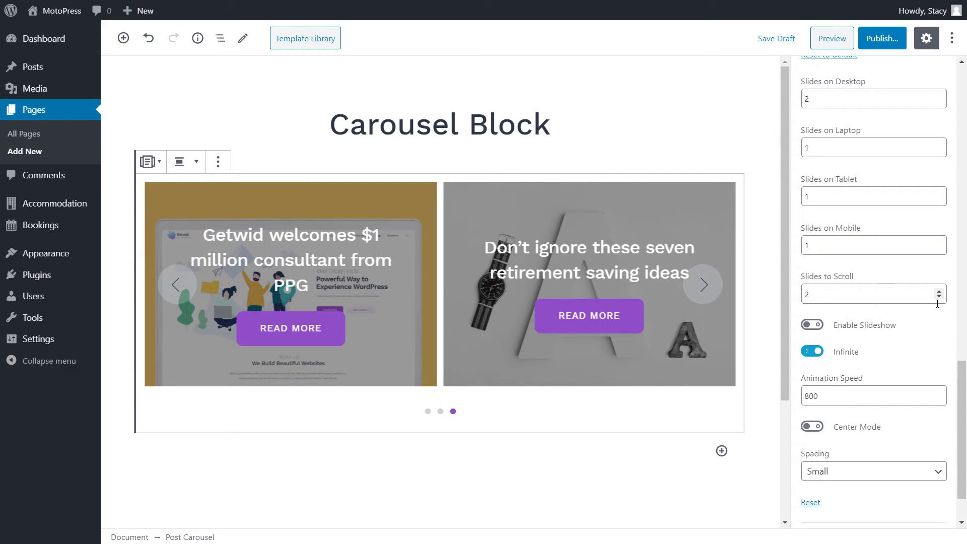
Try Enable Slideshow with its speed value, then switch autoplay back off.
{"action": "left_click", "coordinate": [820, 325]}
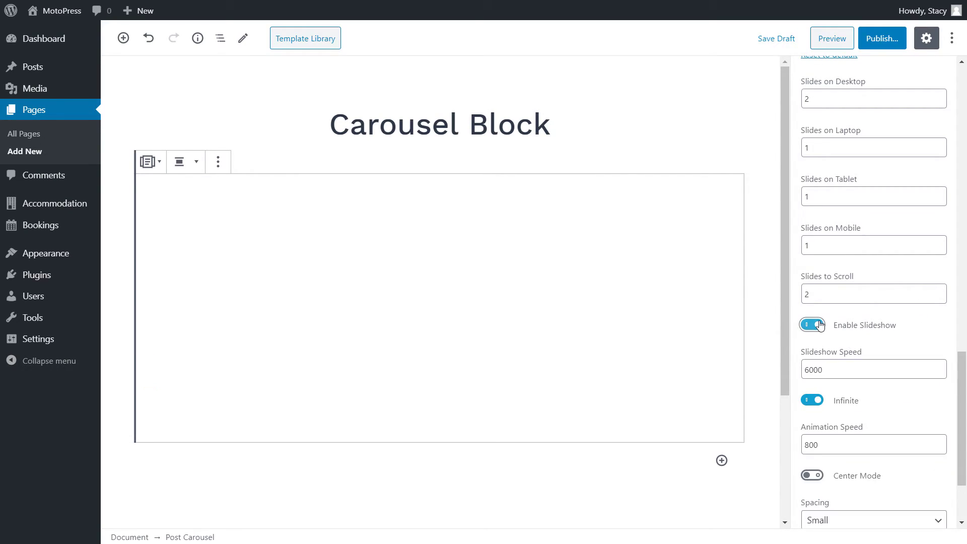
{"action": "scroll", "coordinate": [820, 325], "scroll_direction": "down", "scroll_amount": 2}
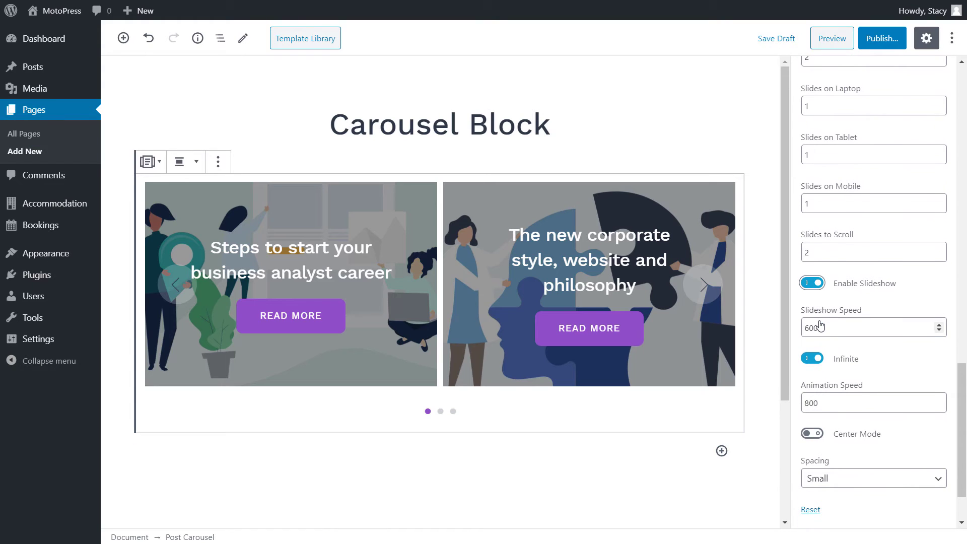
{"action": "scroll", "coordinate": [820, 325], "scroll_direction": "down", "scroll_amount": 2}
{"action": "left_click", "coordinate": [844, 301]}
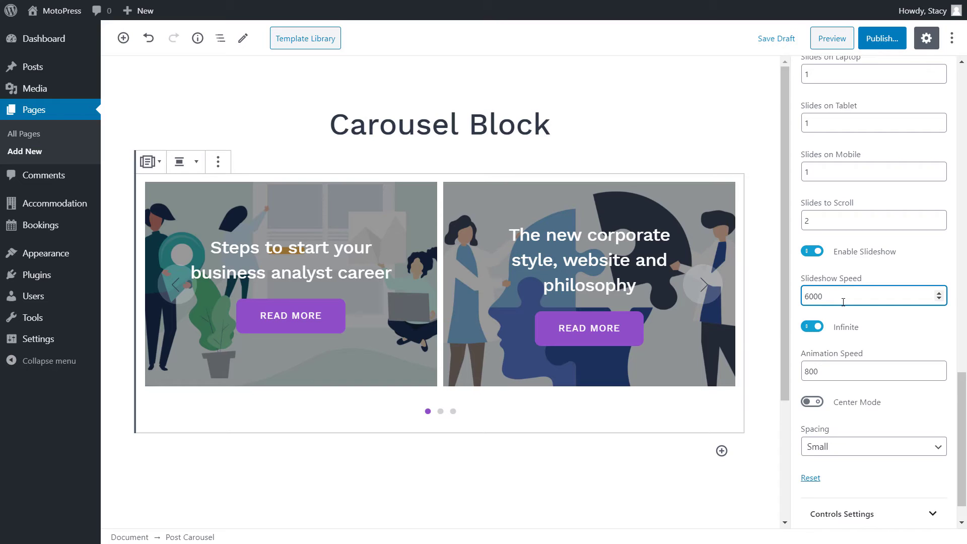
{"action": "left_click", "coordinate": [814, 250]}
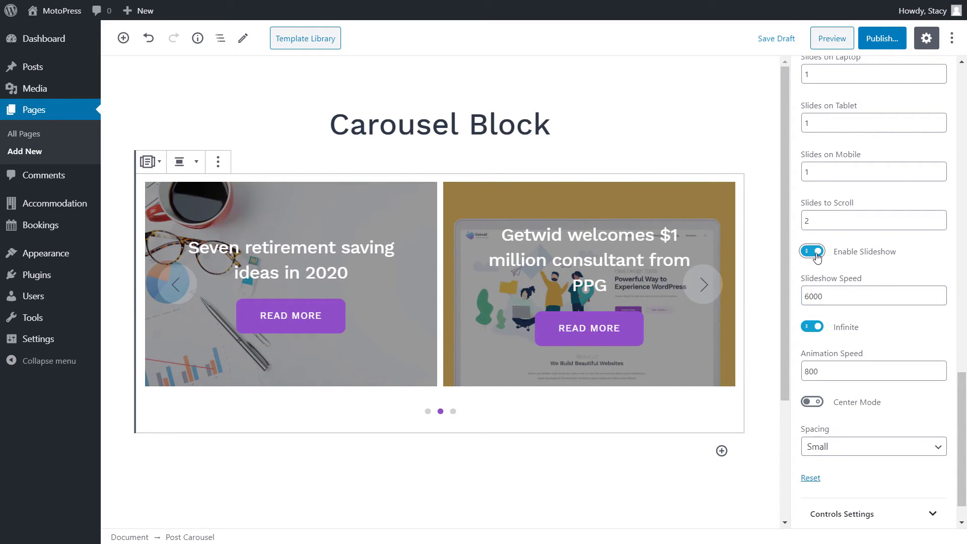
Keep Infinite looping on and switch on Center Mode so side slides peek in.
{"action": "left_click", "coordinate": [817, 286]}
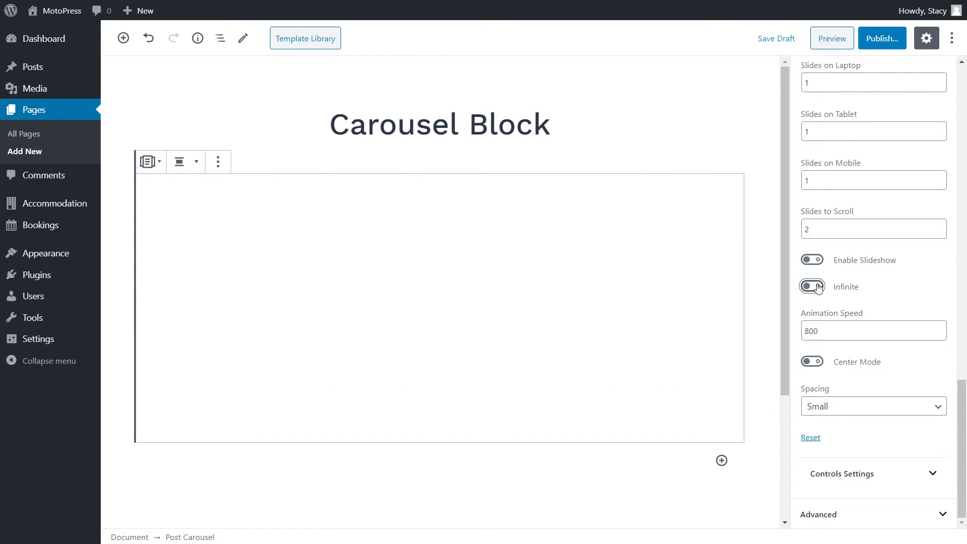
{"action": "left_click", "coordinate": [817, 286]}
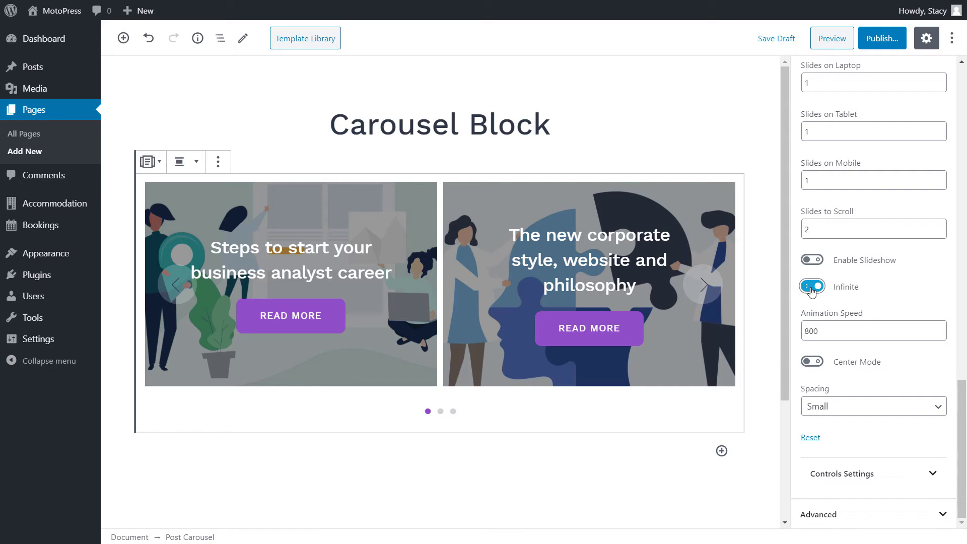
{"action": "left_click", "coordinate": [829, 333]}
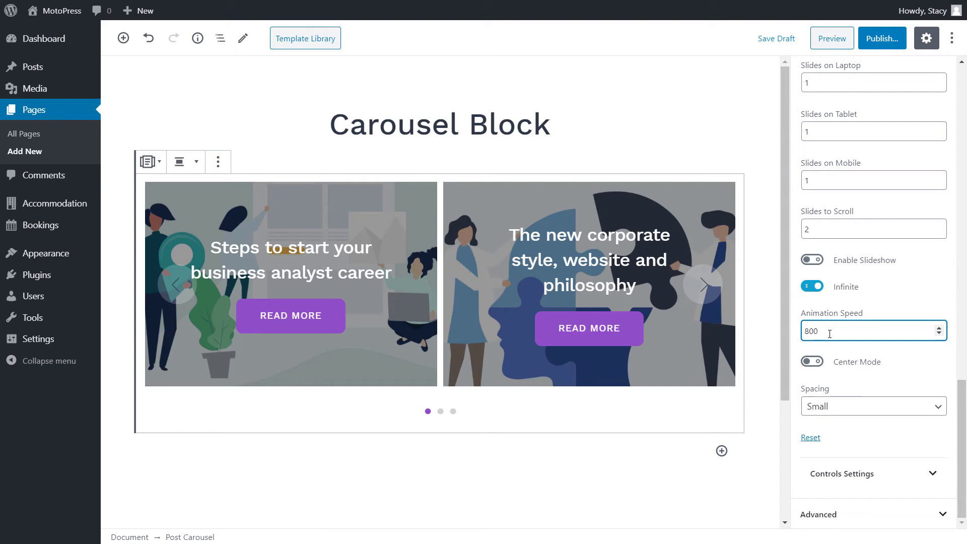
{"action": "left_click", "coordinate": [812, 362]}
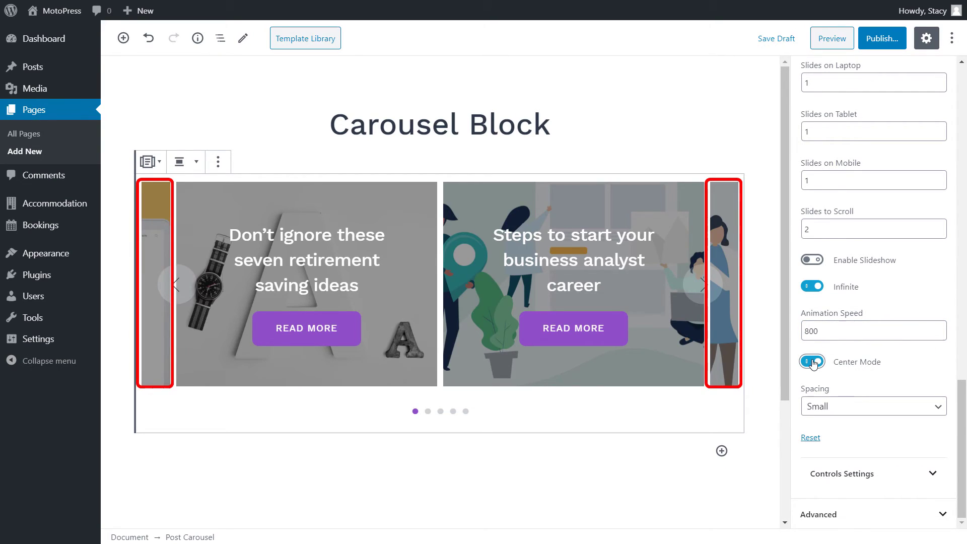
{"action": "left_click", "coordinate": [929, 406]}
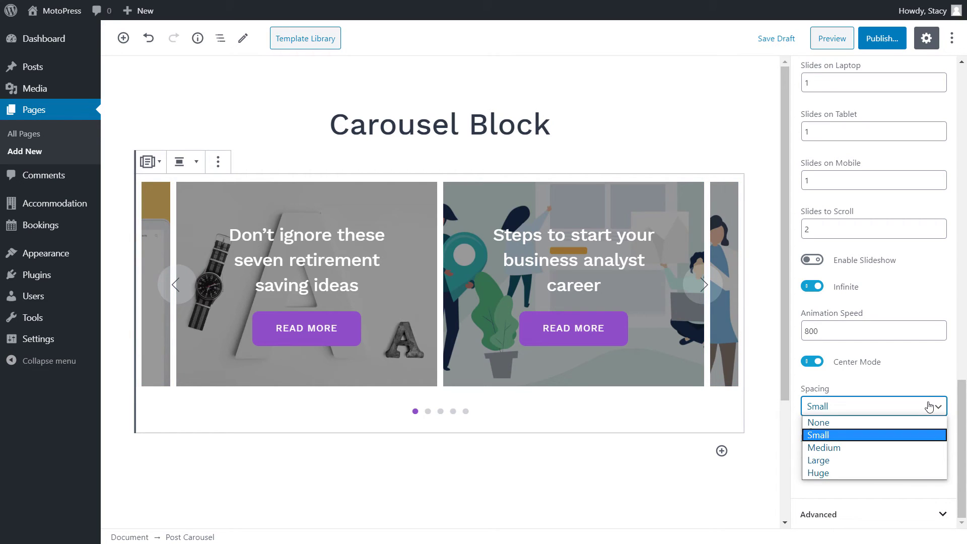
{"action": "left_click", "coordinate": [911, 448]}
{"action": "left_click", "coordinate": [938, 410]}
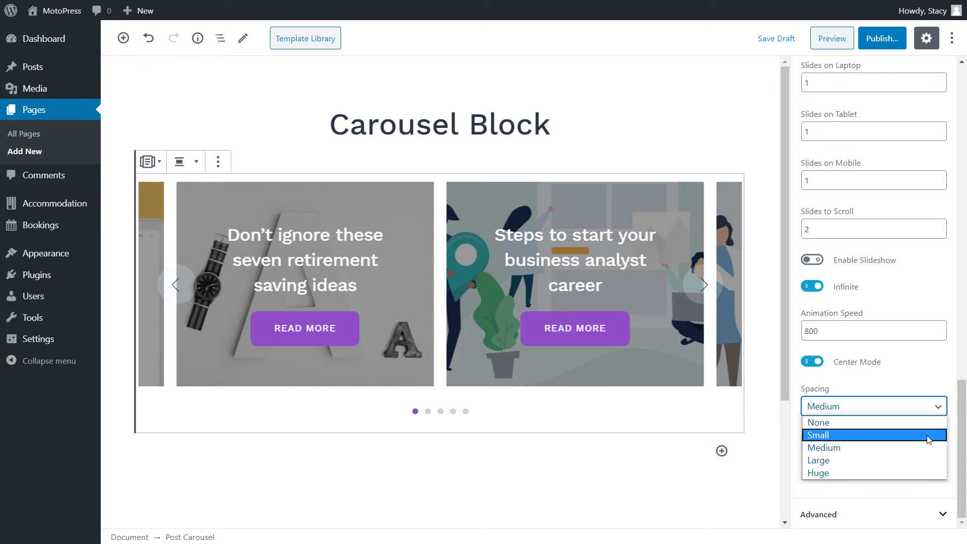
{"action": "left_click", "coordinate": [916, 472]}
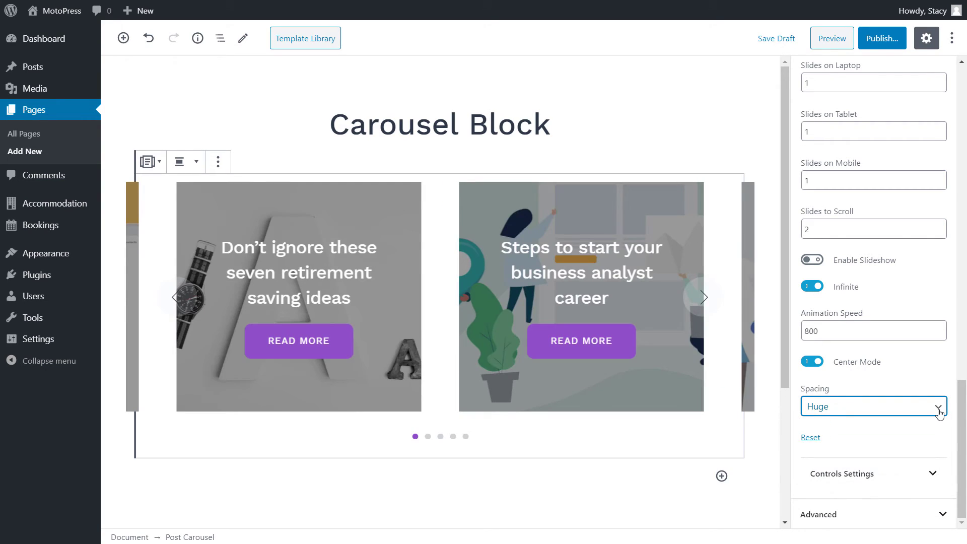
{"action": "left_click", "coordinate": [939, 412]}
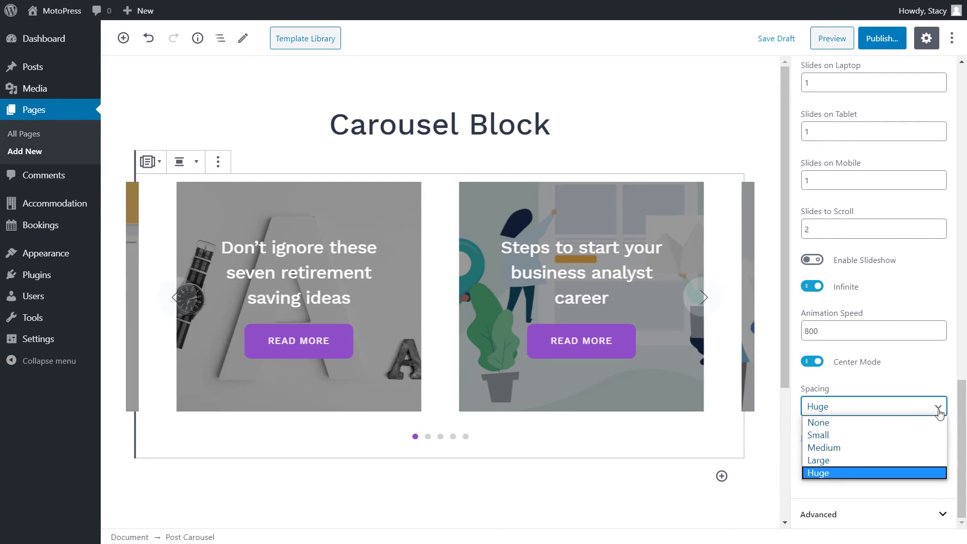
{"action": "left_click", "coordinate": [924, 435]}
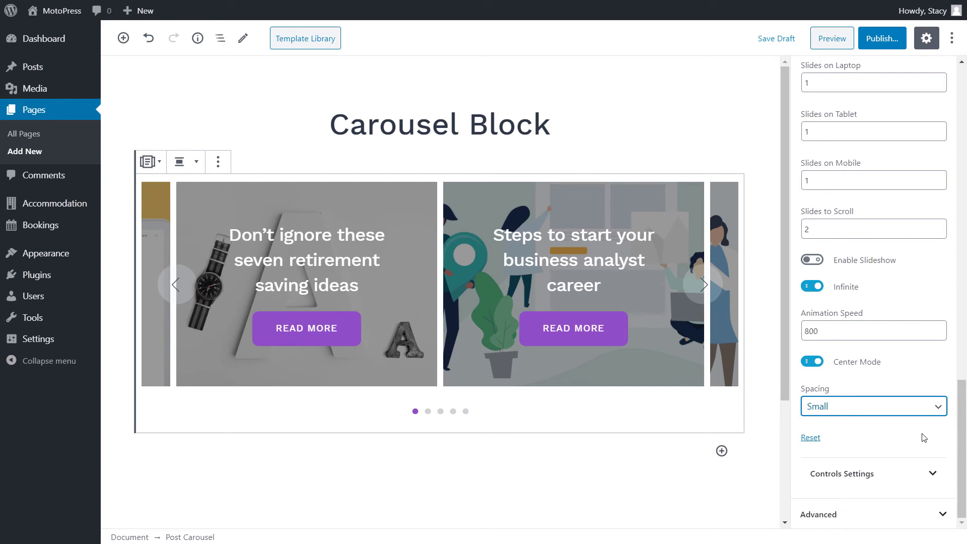
In Controls Settings, try Outside and Inside positions for the arrows and dots.
{"action": "left_click", "coordinate": [932, 472]}
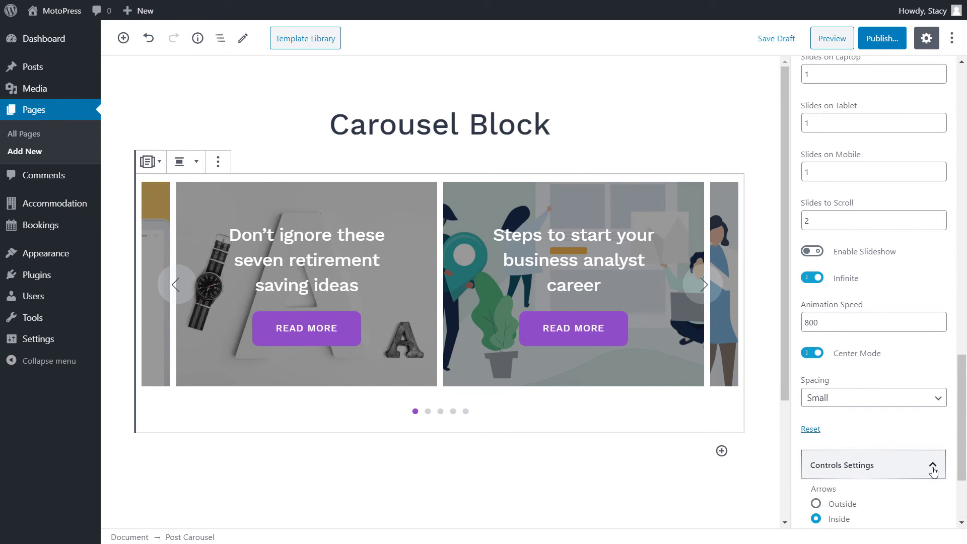
{"action": "scroll", "coordinate": [932, 473], "scroll_direction": "down", "scroll_amount": 3}
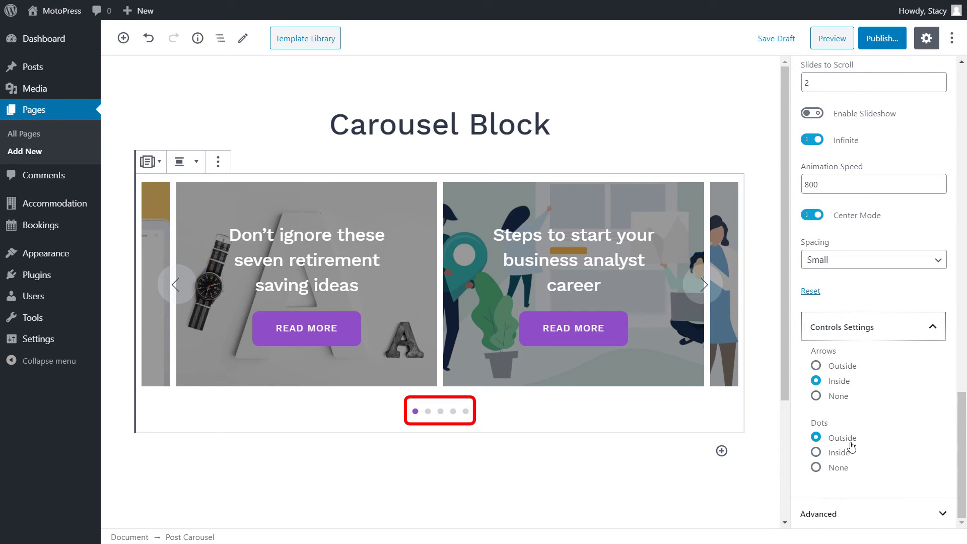
{"action": "left_click", "coordinate": [847, 369]}
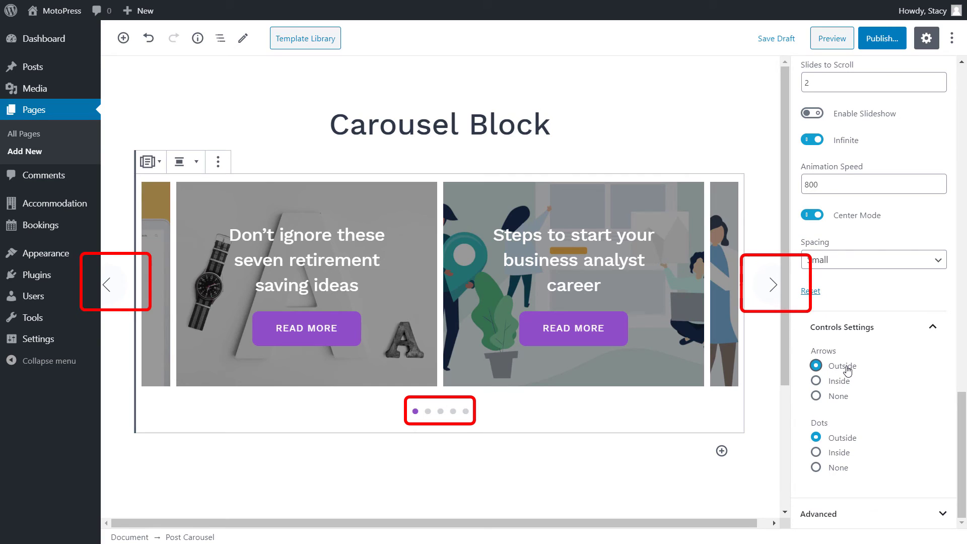
{"action": "left_click", "coordinate": [839, 382]}
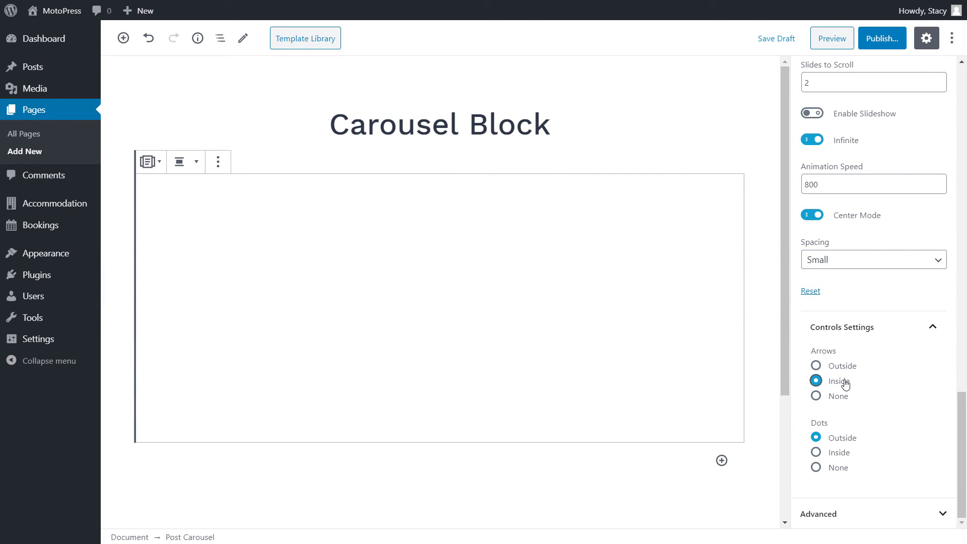
{"action": "left_click", "coordinate": [838, 452]}
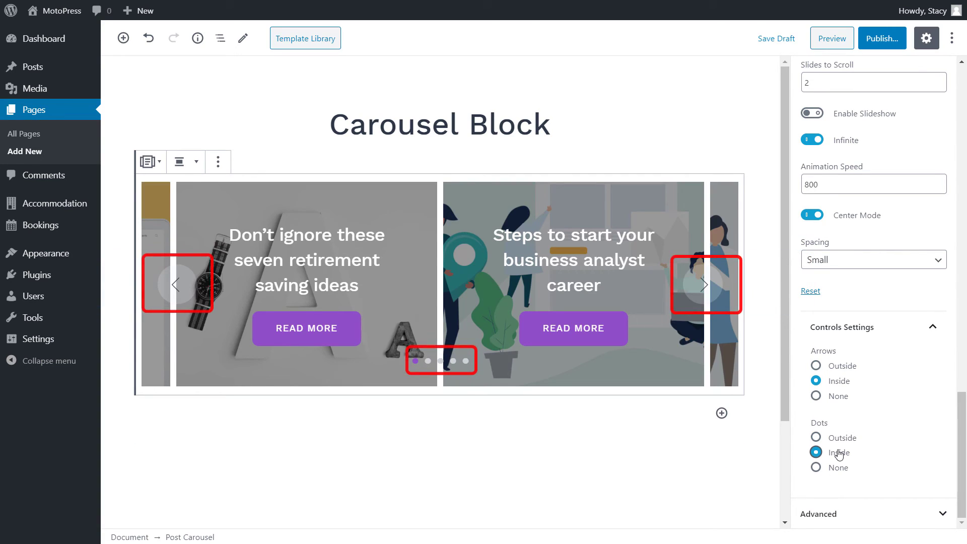
Set both Arrows and Dots to Outside, then start adding an additional CSS class under Advanced.
{"action": "left_click", "coordinate": [837, 398]}
{"action": "left_click", "coordinate": [831, 468]}
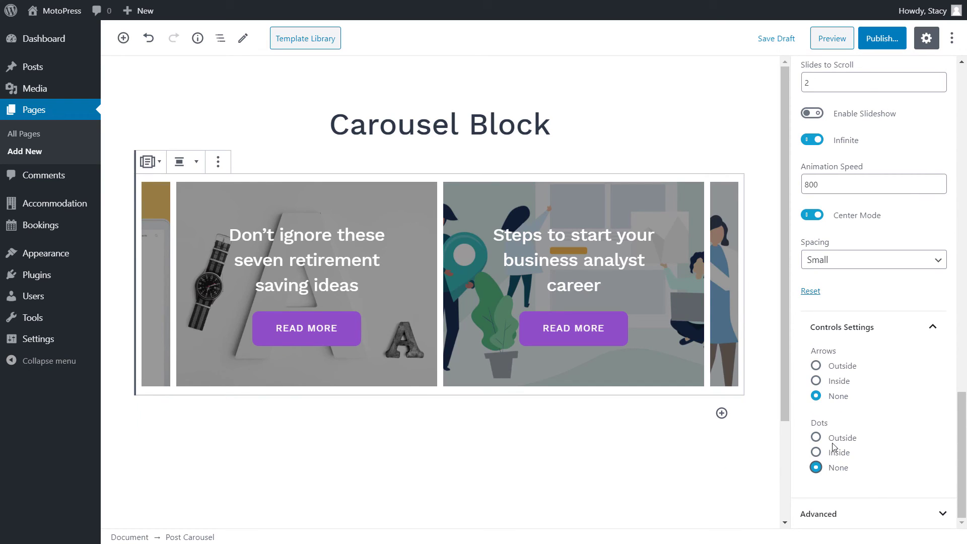
{"action": "left_click", "coordinate": [835, 438]}
{"action": "left_click", "coordinate": [839, 367]}
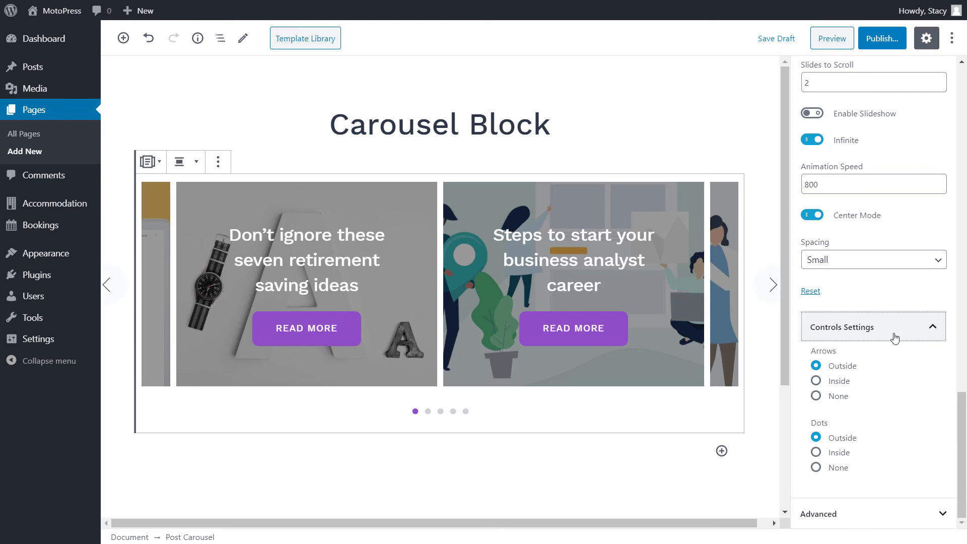
{"action": "left_click", "coordinate": [893, 335]}
{"action": "left_click", "coordinate": [897, 513]}
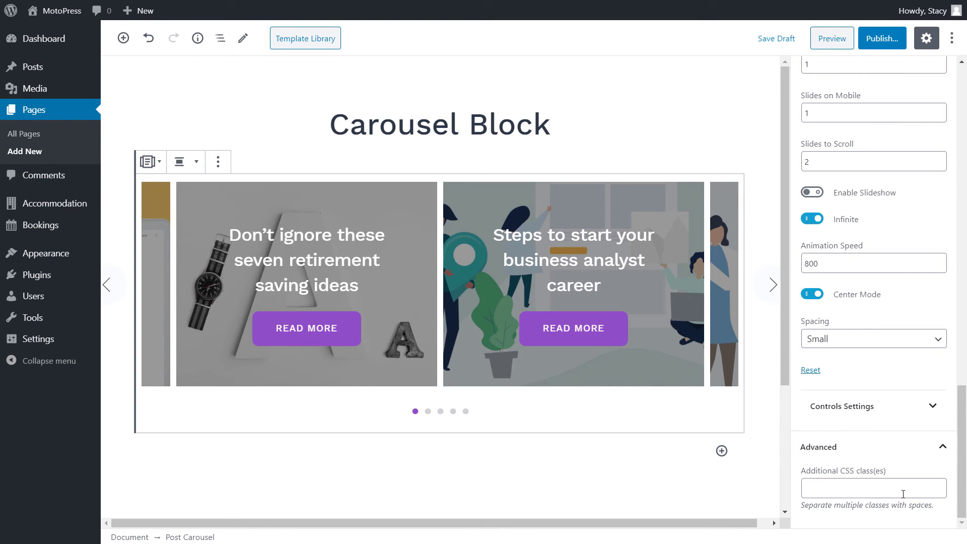
{"action": "left_click", "coordinate": [903, 494]}
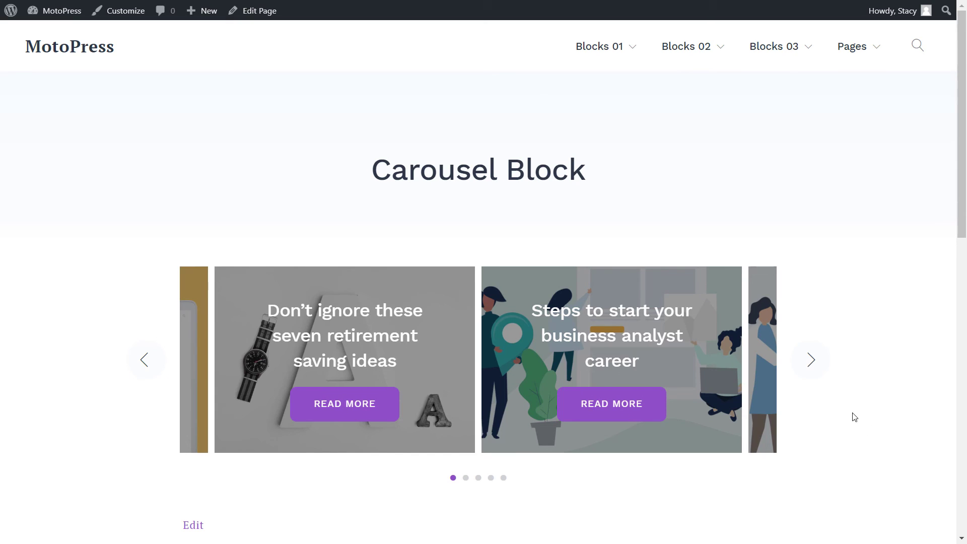
{"action": "left_click", "coordinate": [811, 360]}
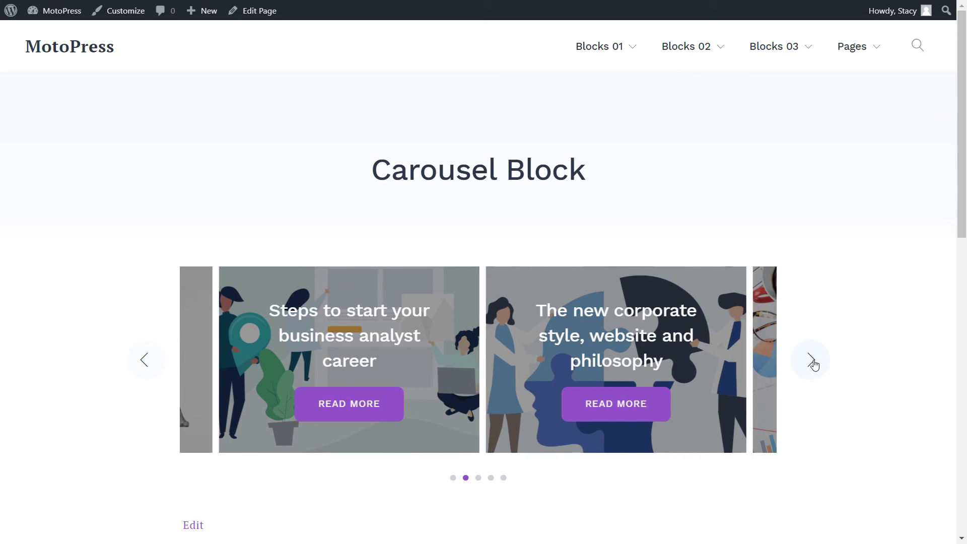
{"action": "left_click", "coordinate": [814, 361]}
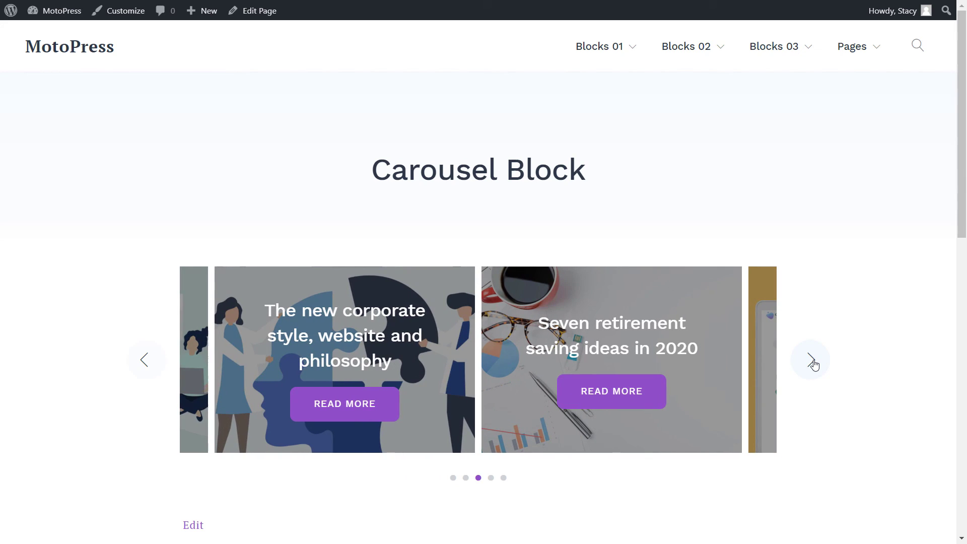
{"action": "left_click", "coordinate": [812, 361]}
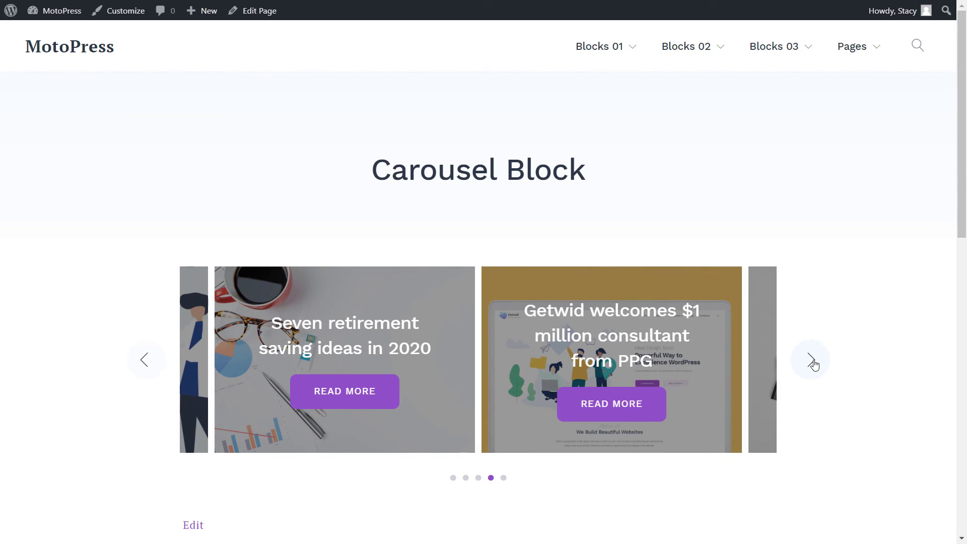
{"action": "left_click", "coordinate": [812, 360]}
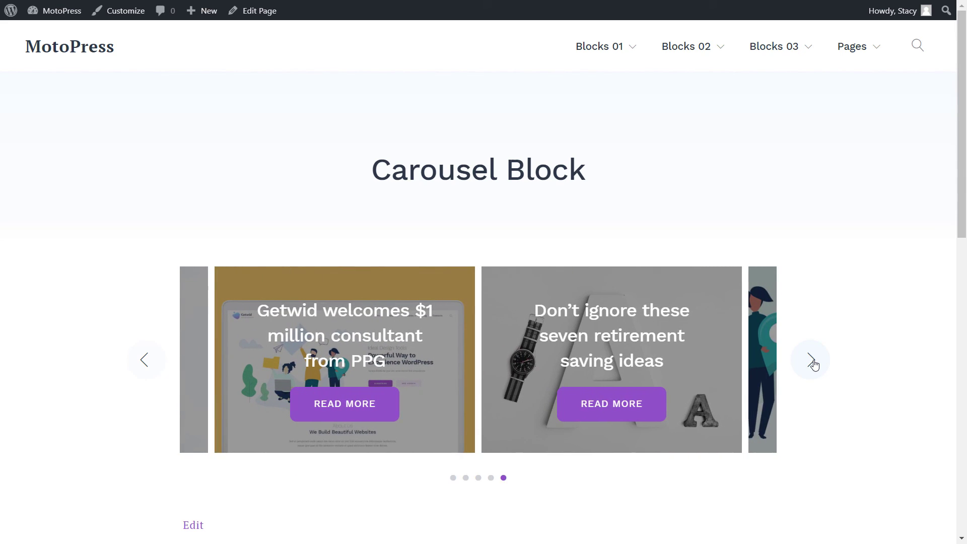
{"action": "left_click", "coordinate": [813, 361]}
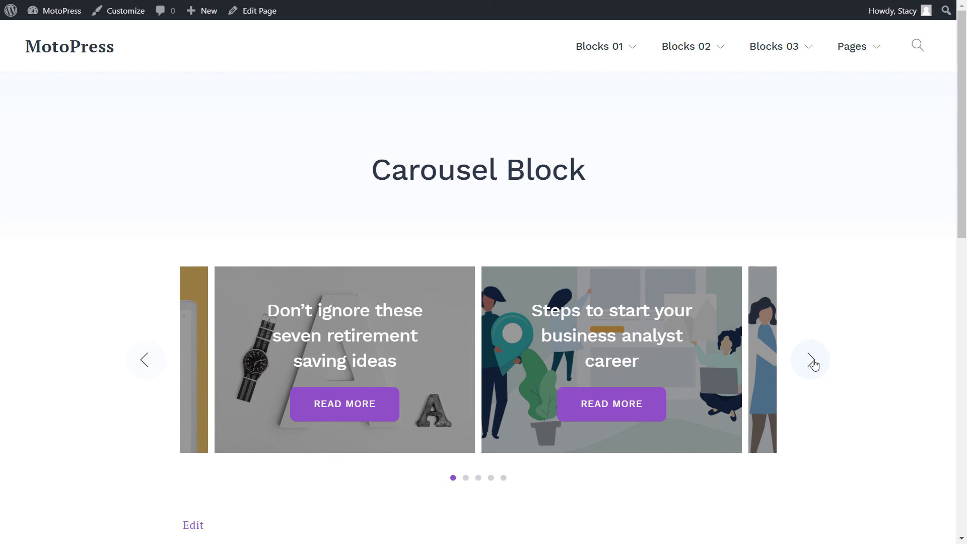